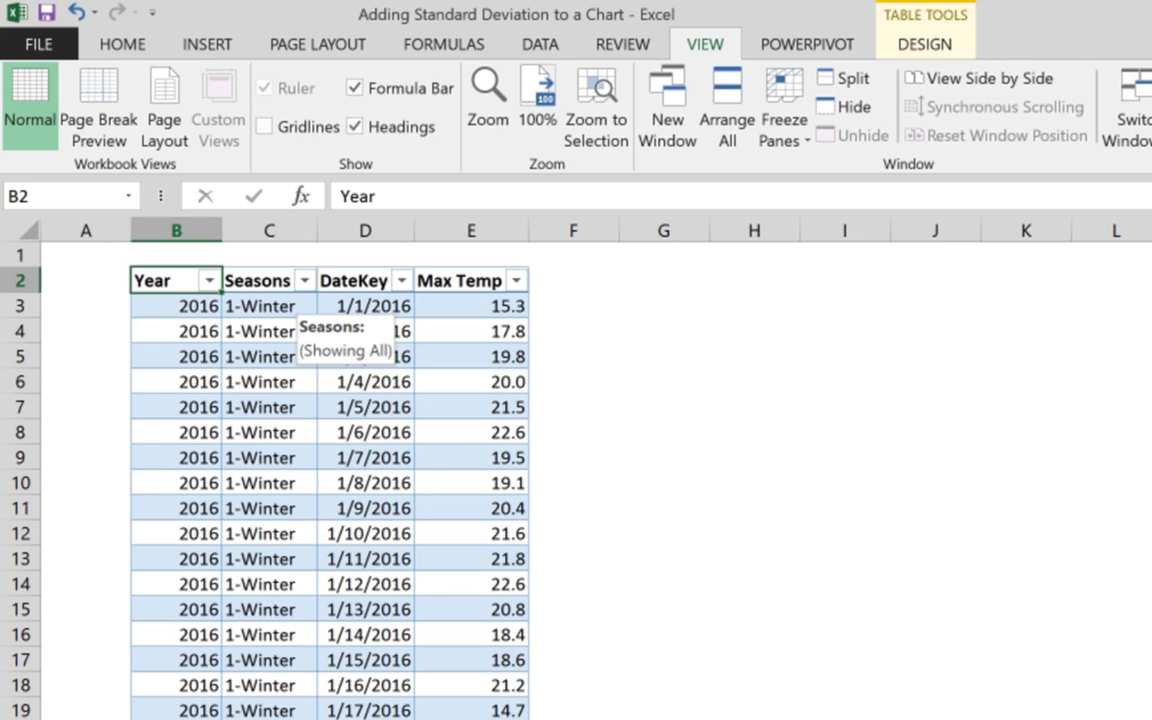
# Open the filter dropdown on the Seasons column header of the temperature table
pyautogui.click(303, 281)
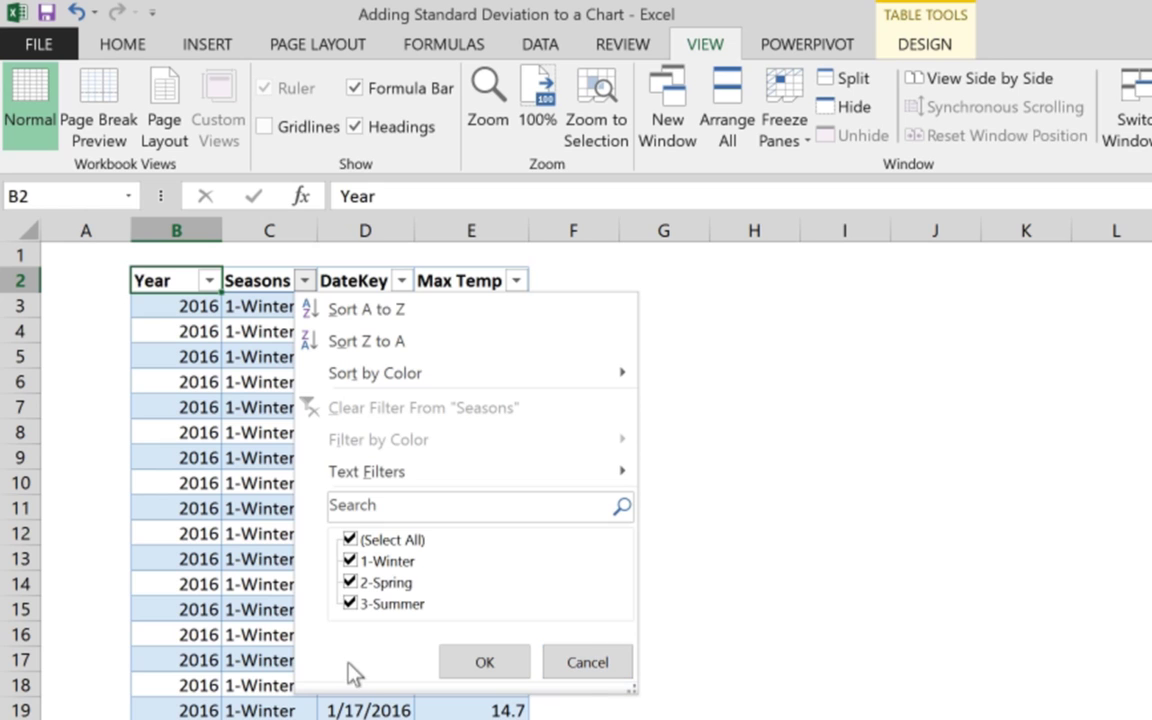
# Filter the Seasons column to show only 1-Winter rows by excluding 3-Summer and 2-Spring
pyautogui.click(348, 604)
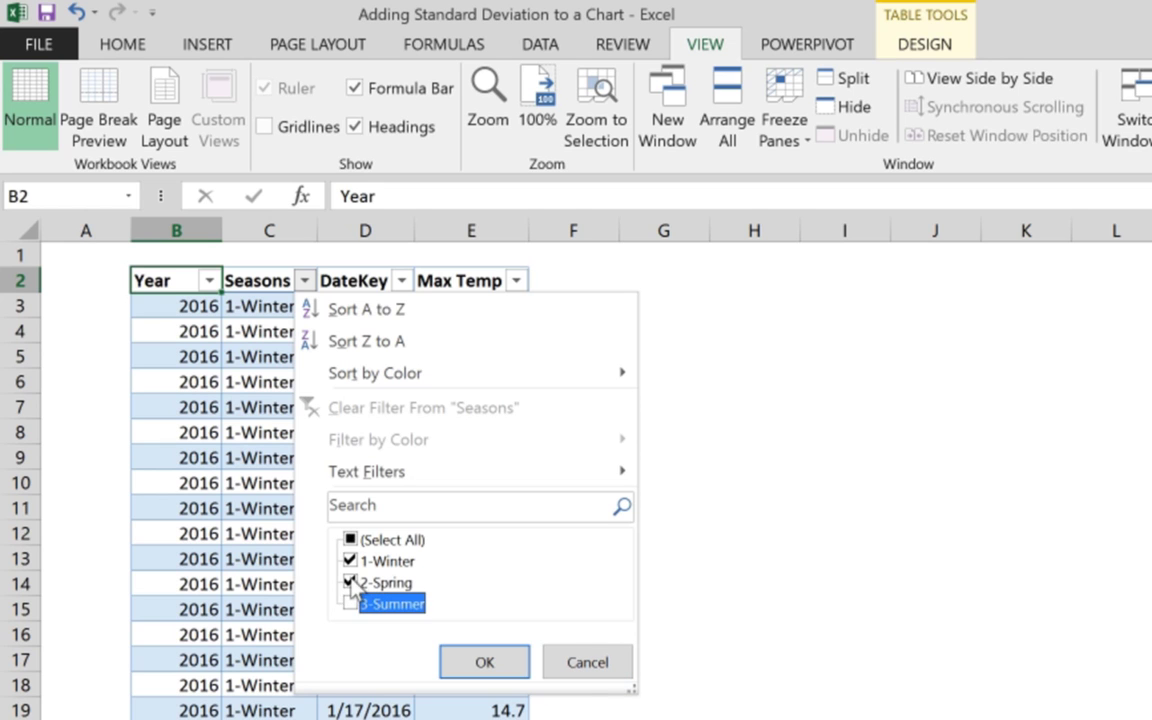
pyautogui.click(349, 582)
pyautogui.click(481, 663)
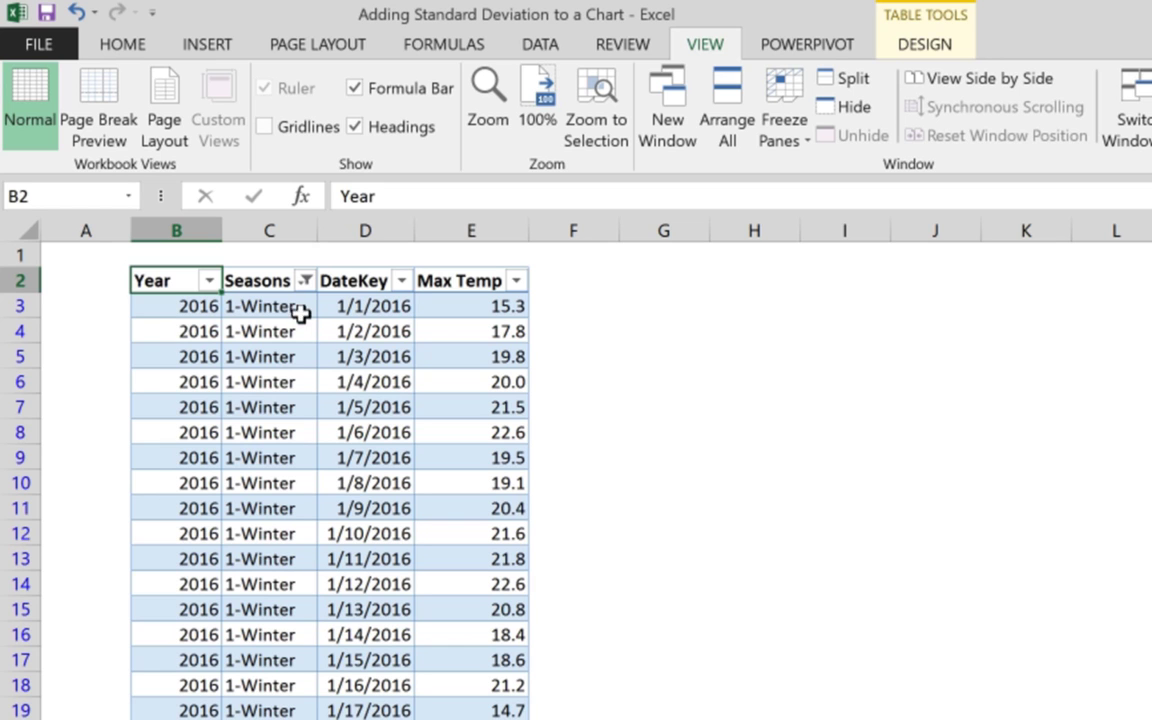
# Select the DateKey and Max Temp columns from the headers down to row 81
pyautogui.click(347, 270)
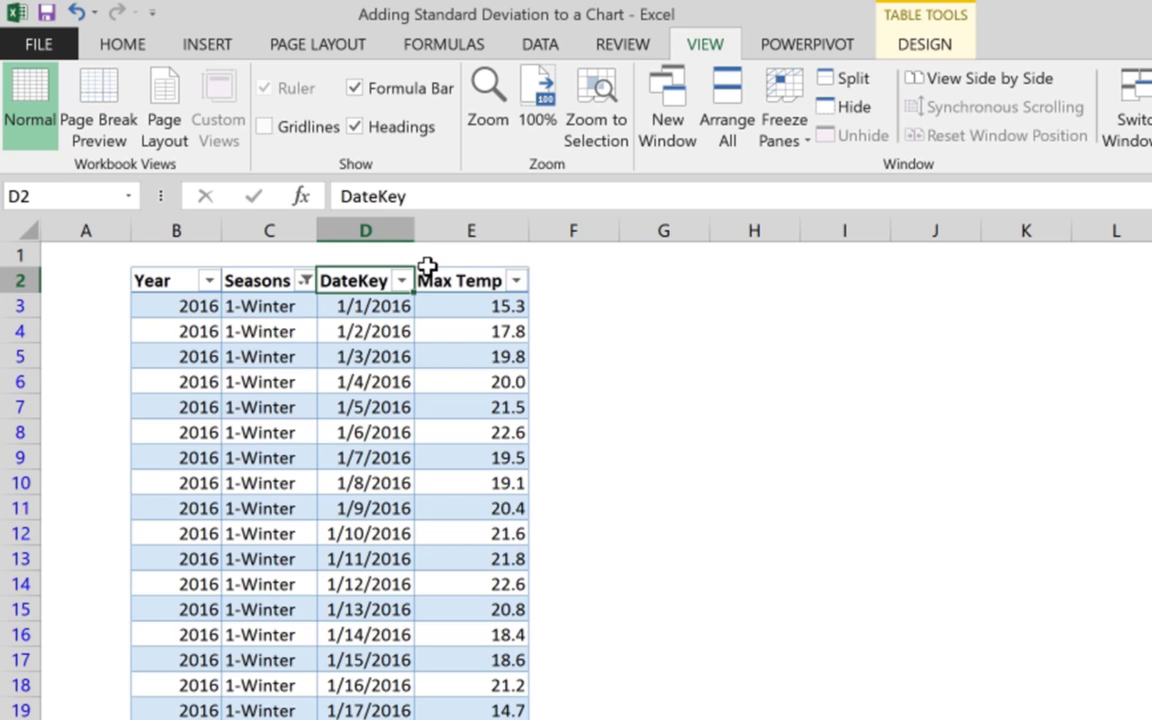
pyautogui.keyDown('shift'); pyautogui.click(426, 265); pyautogui.keyUp('shift')
pyautogui.scroll(-1, 626, 500)
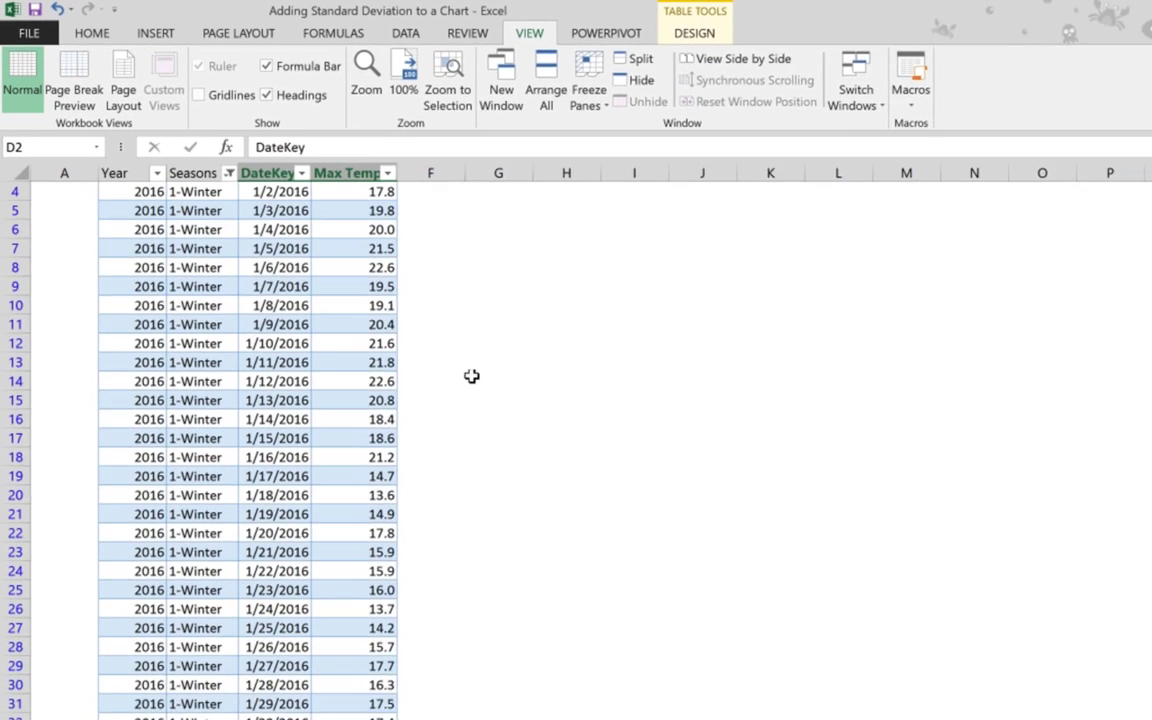
pyautogui.scroll(-7, 747, 396)
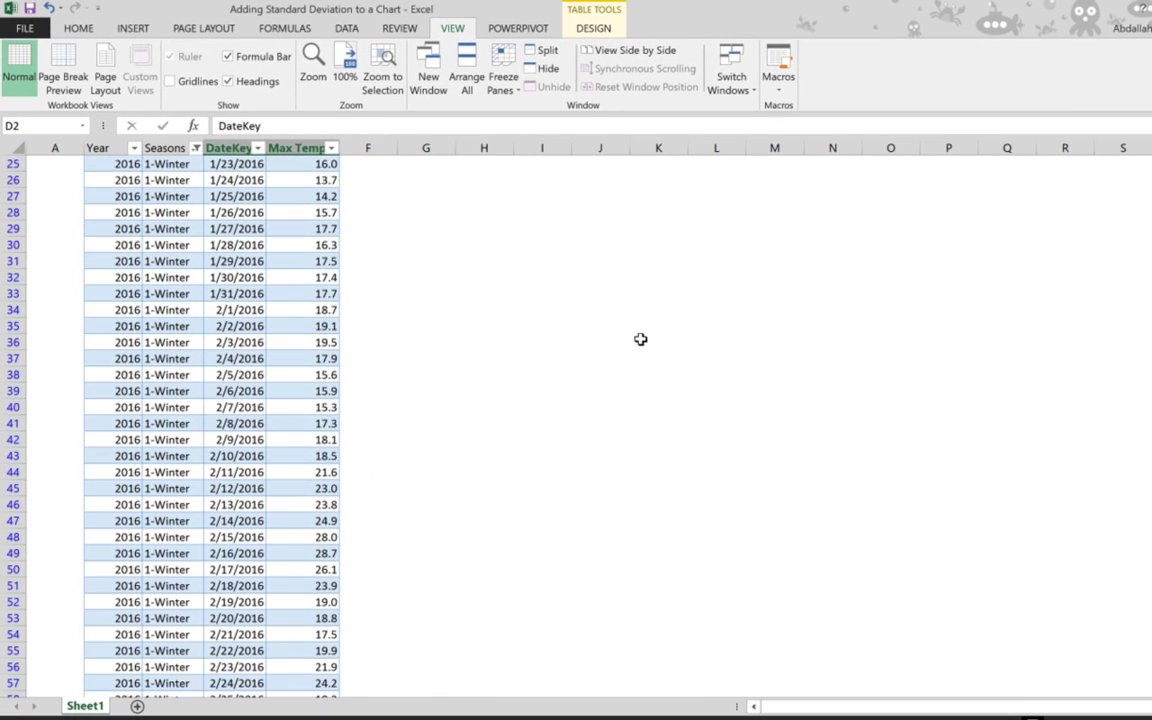
pyautogui.scroll(-10, 1121, 386)
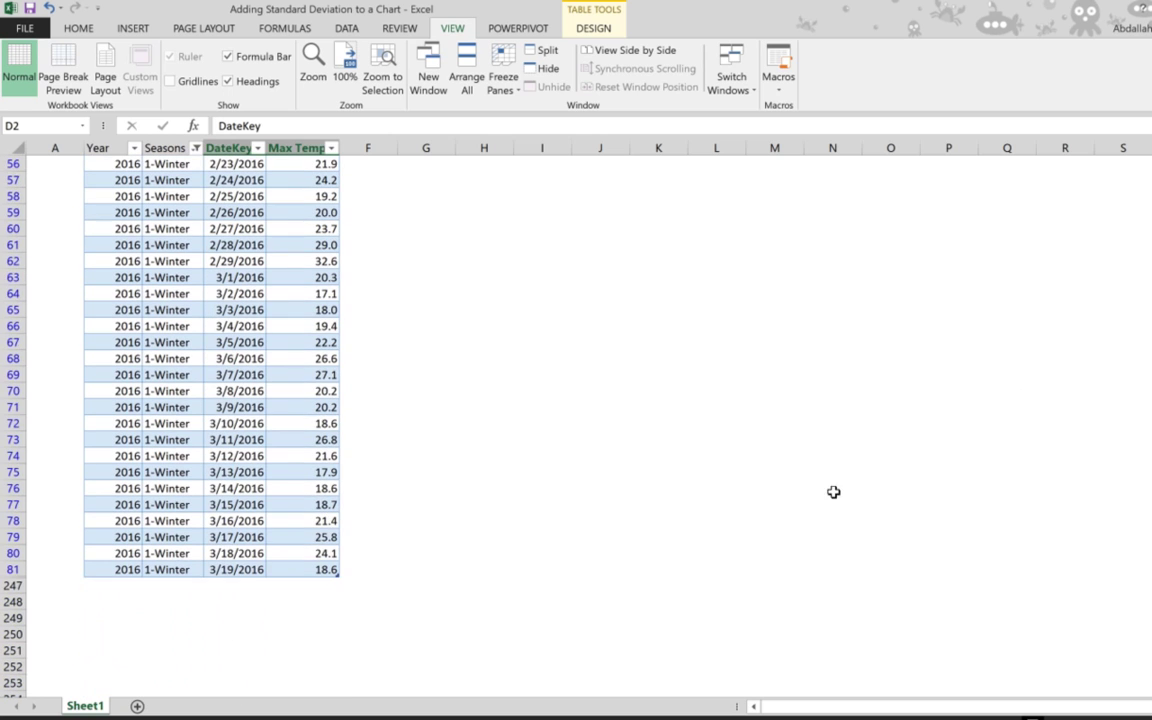
pyautogui.keyDown('shift'); pyautogui.click(312, 566); pyautogui.keyUp('shift')
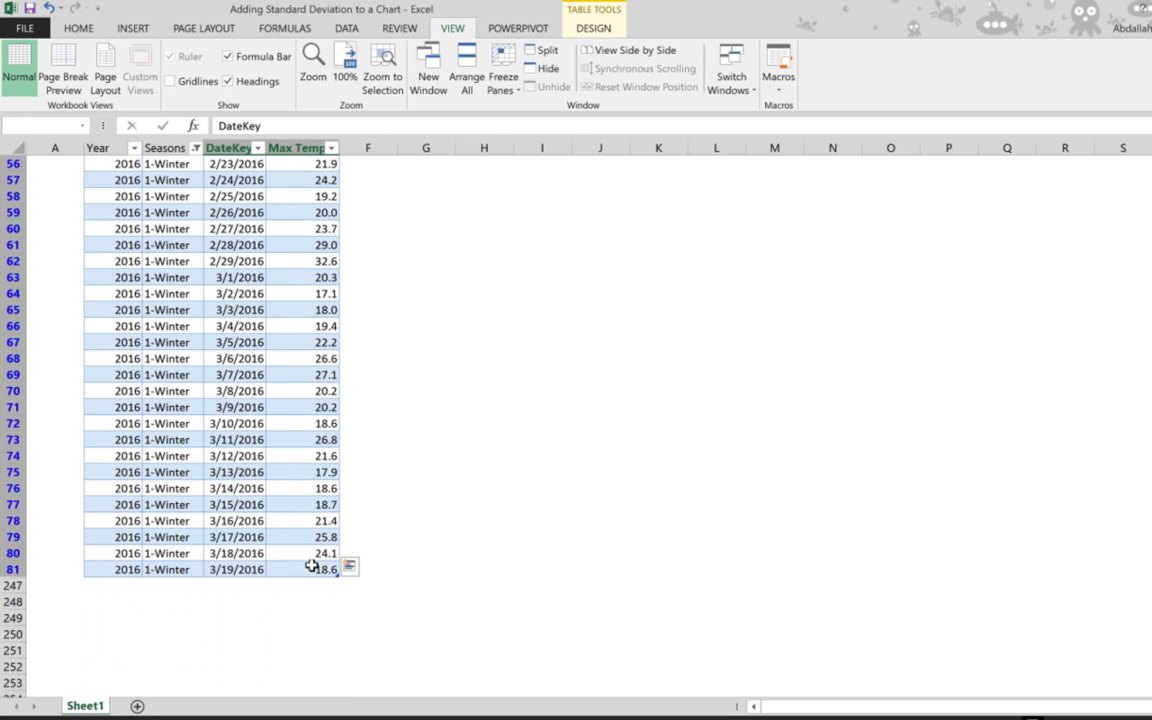
pyautogui.scroll(11, 212, 420)
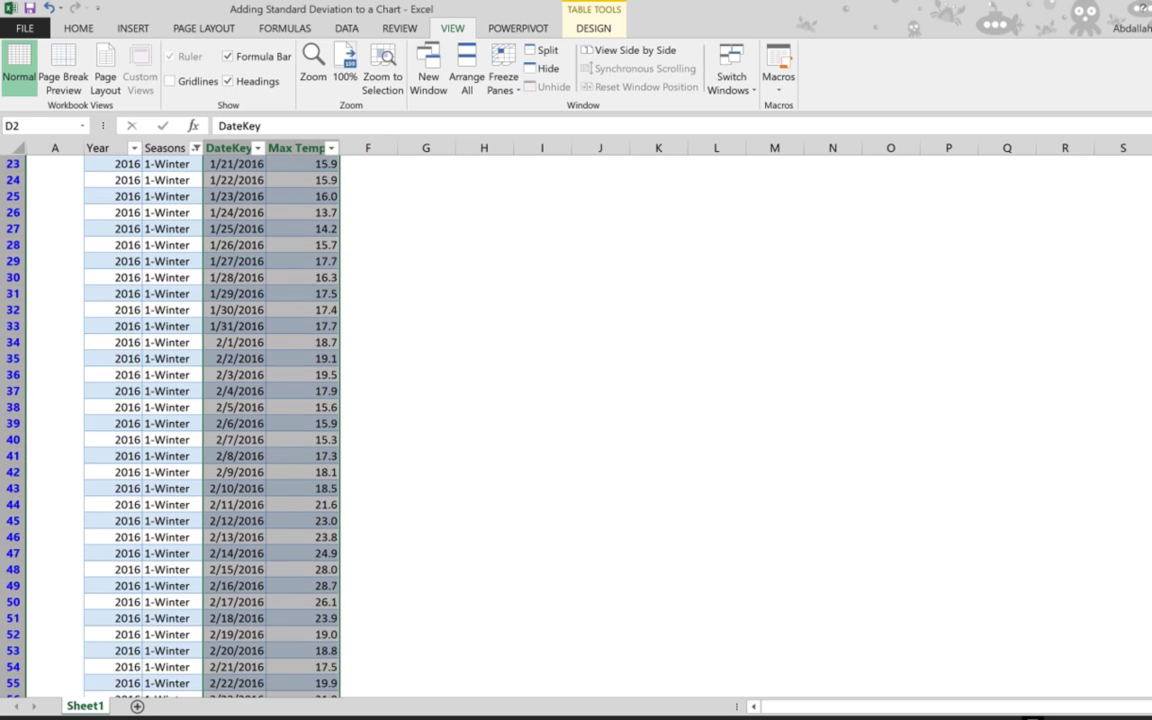
pyautogui.scroll(7, 212, 420)
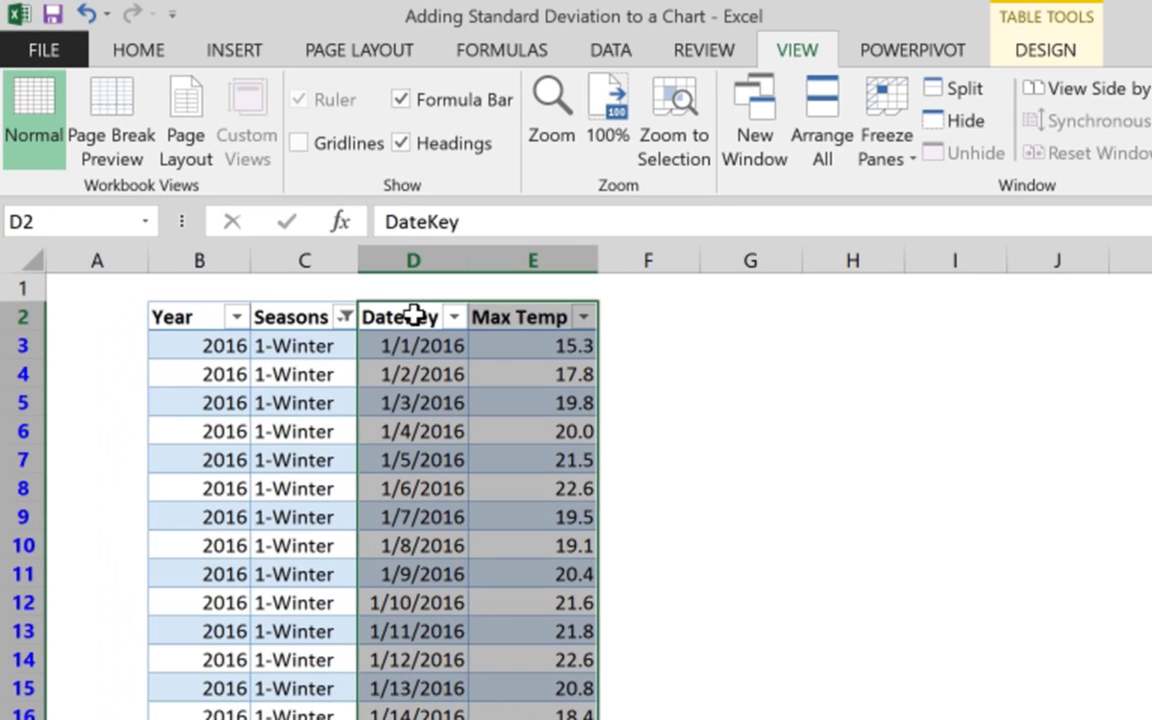
# Insert a Line with Markers chart of the selected winter Max Temp data
pyautogui.click(228, 48)
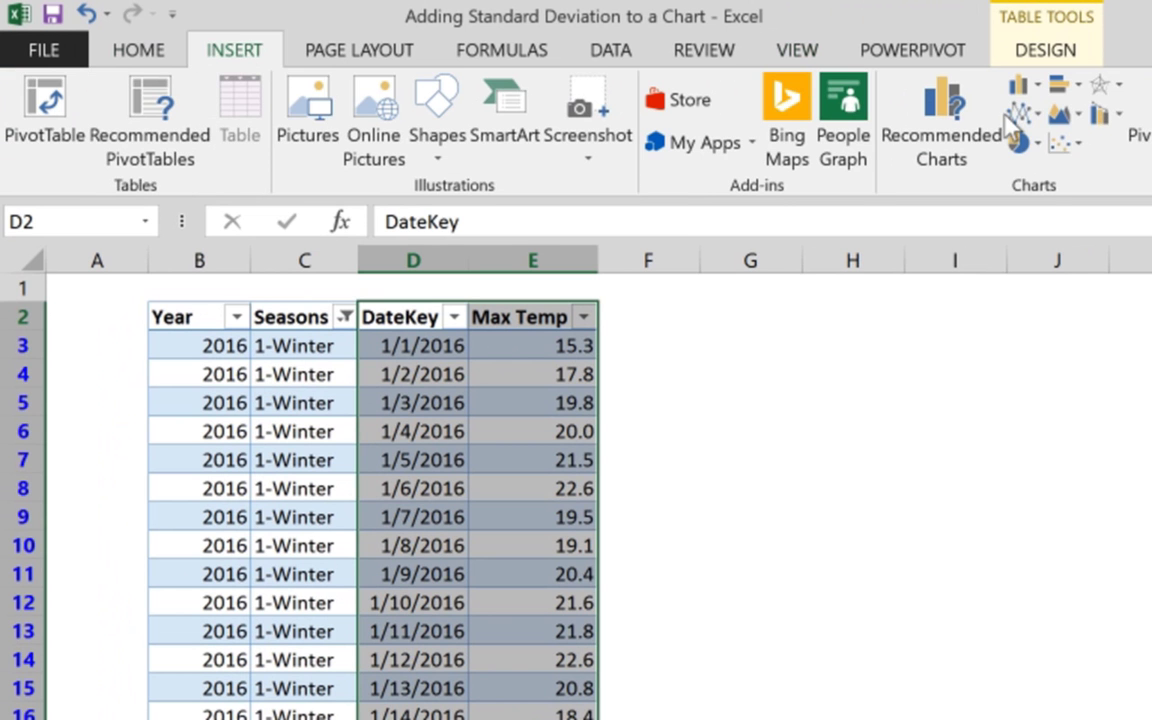
pyautogui.click(1019, 113)
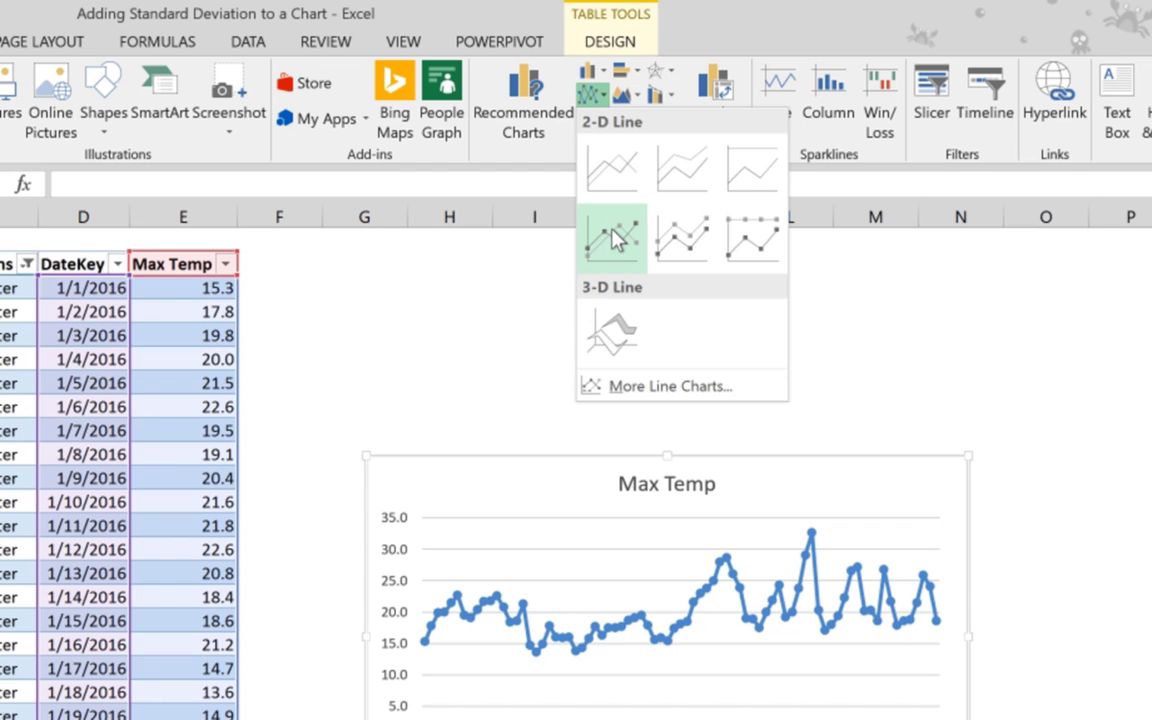
pyautogui.click(614, 238)
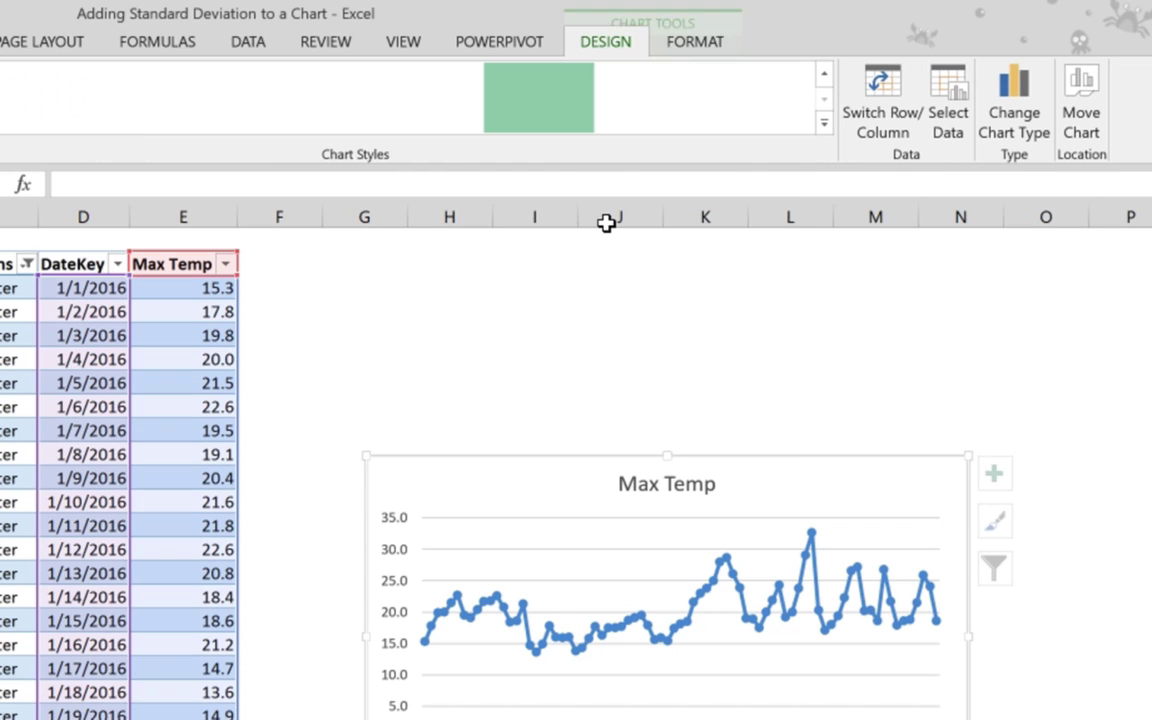
# Move the chart over the sheet and enlarge it to a large size
pyautogui.moveTo(734, 426)
pyautogui.mouseDown()
pyautogui.moveTo(679, 327)
pyautogui.moveTo(688, 262)
pyautogui.mouseUp()
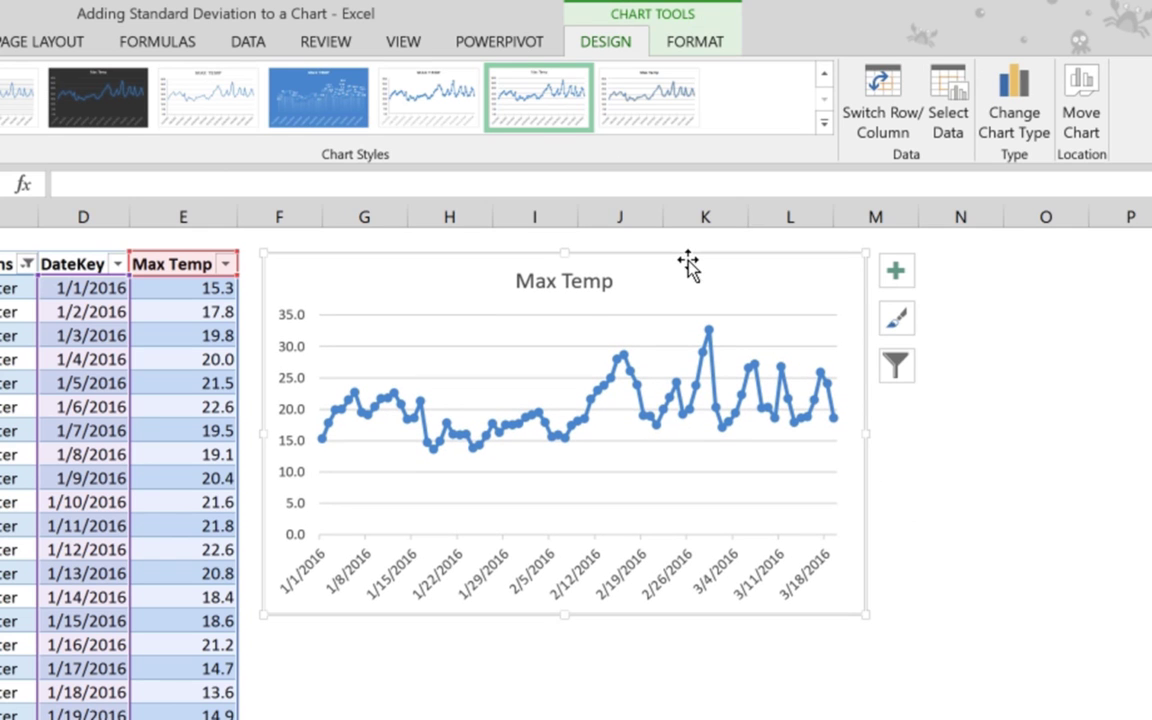
pyautogui.moveTo(843, 597); pyautogui.dragTo(1080, 715)
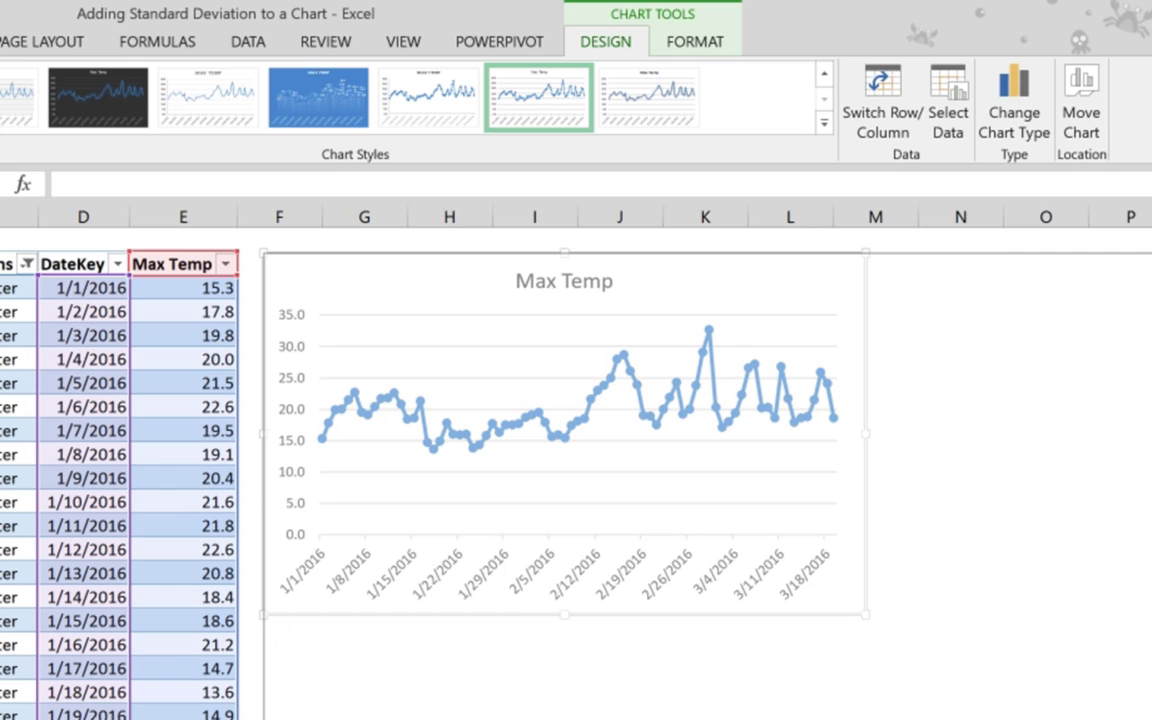
pyautogui.moveTo(1080, 715); pyautogui.dragTo(1150, 718)
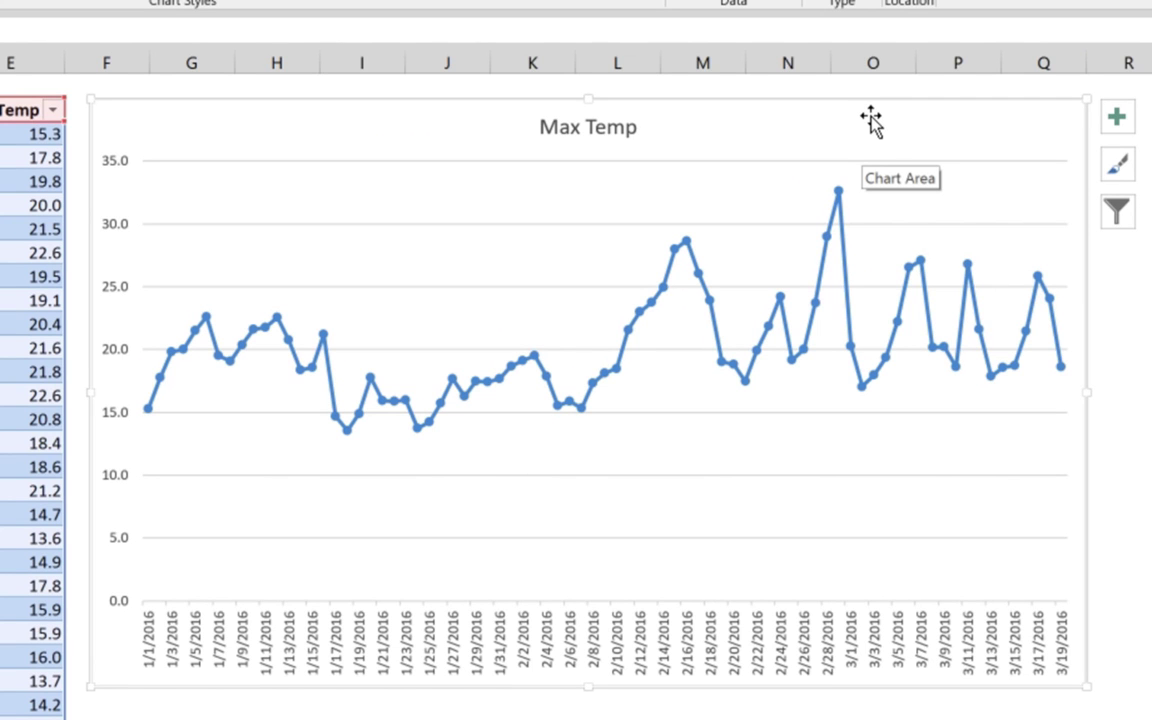
pyautogui.moveTo(797, 113); pyautogui.dragTo(320, 93)
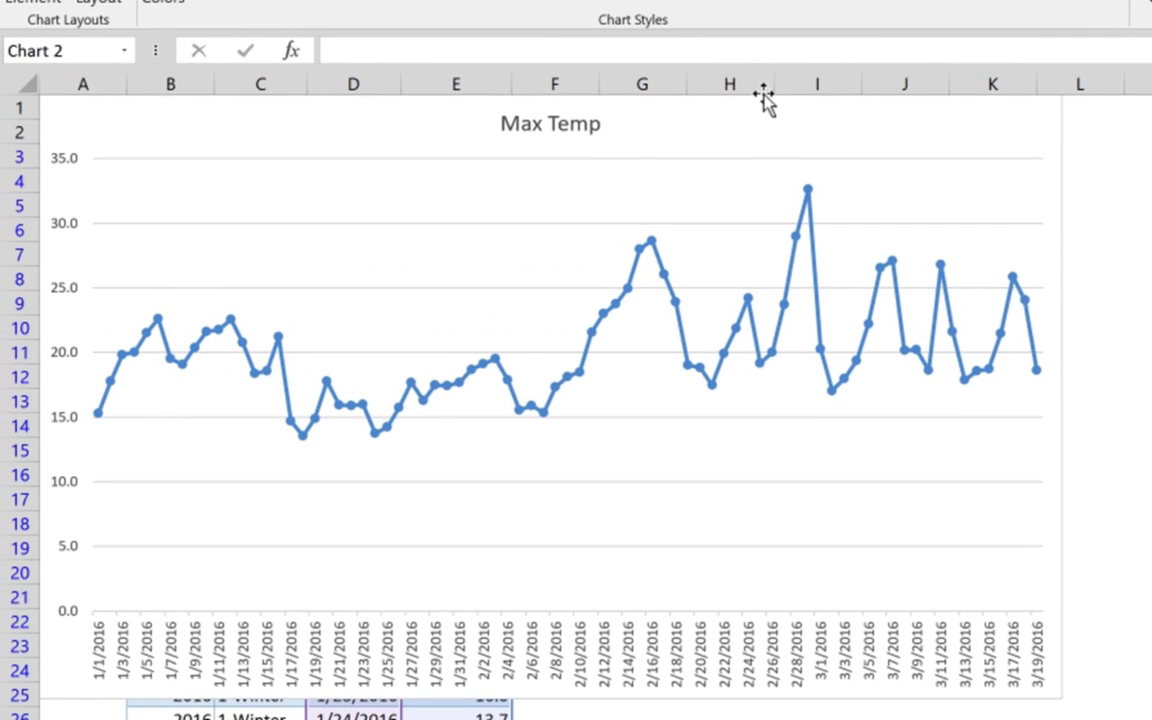
pyautogui.moveTo(1095, 674); pyautogui.dragTo(1110, 719)
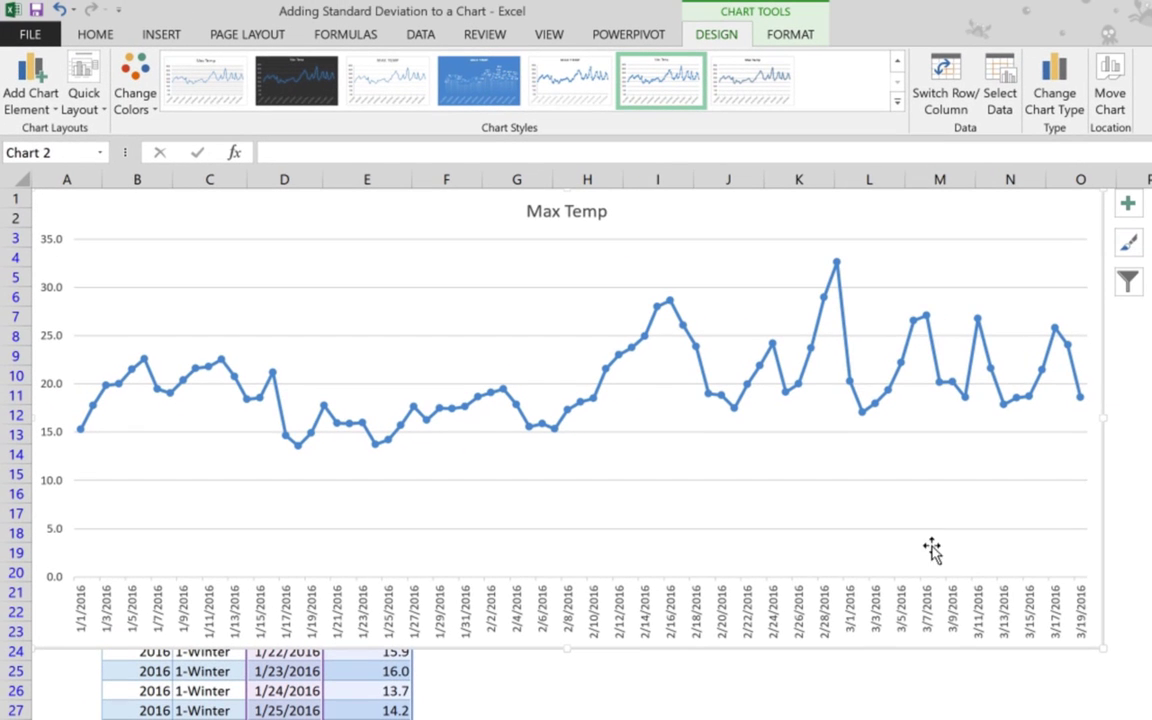
# Set the Max Temp series line to No line in Format Data Series, leaving only markers
pyautogui.click(843, 322)
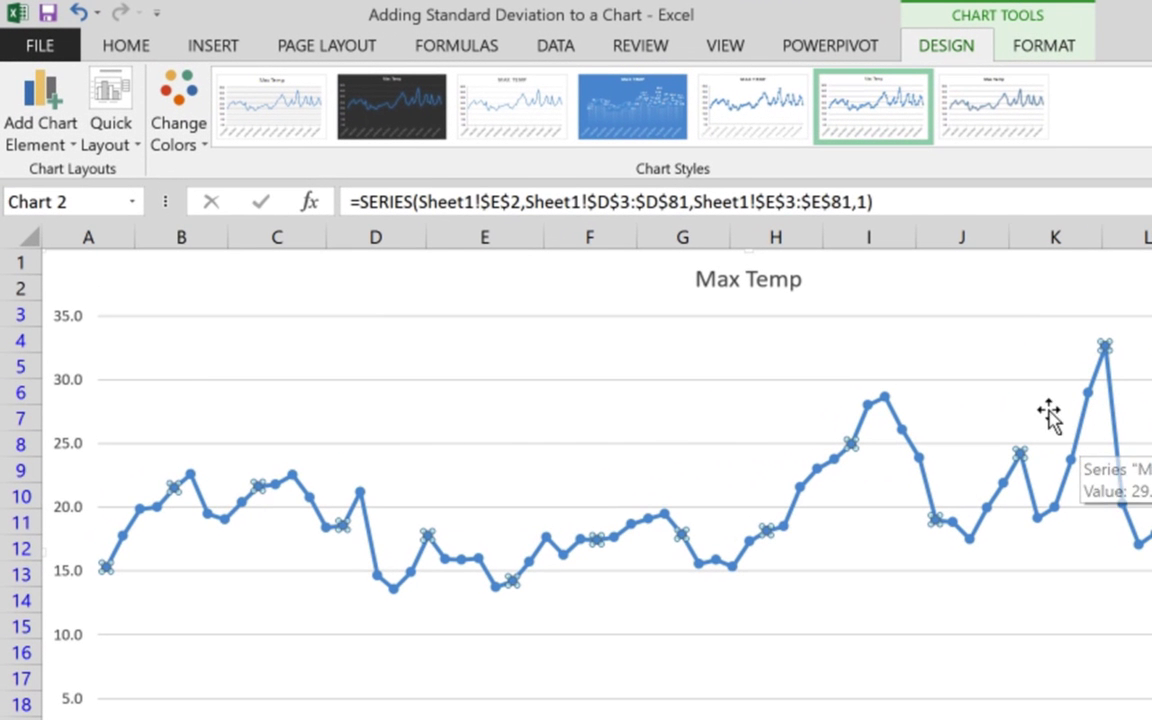
pyautogui.click(1050, 47)
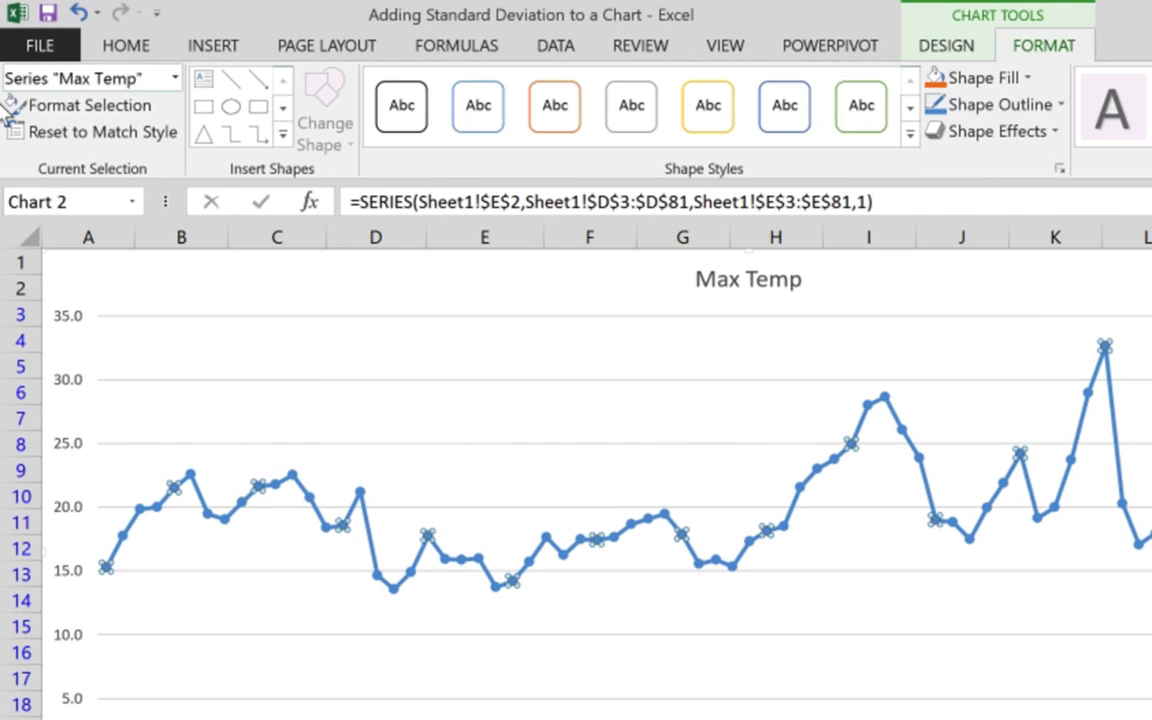
pyautogui.click(88, 105)
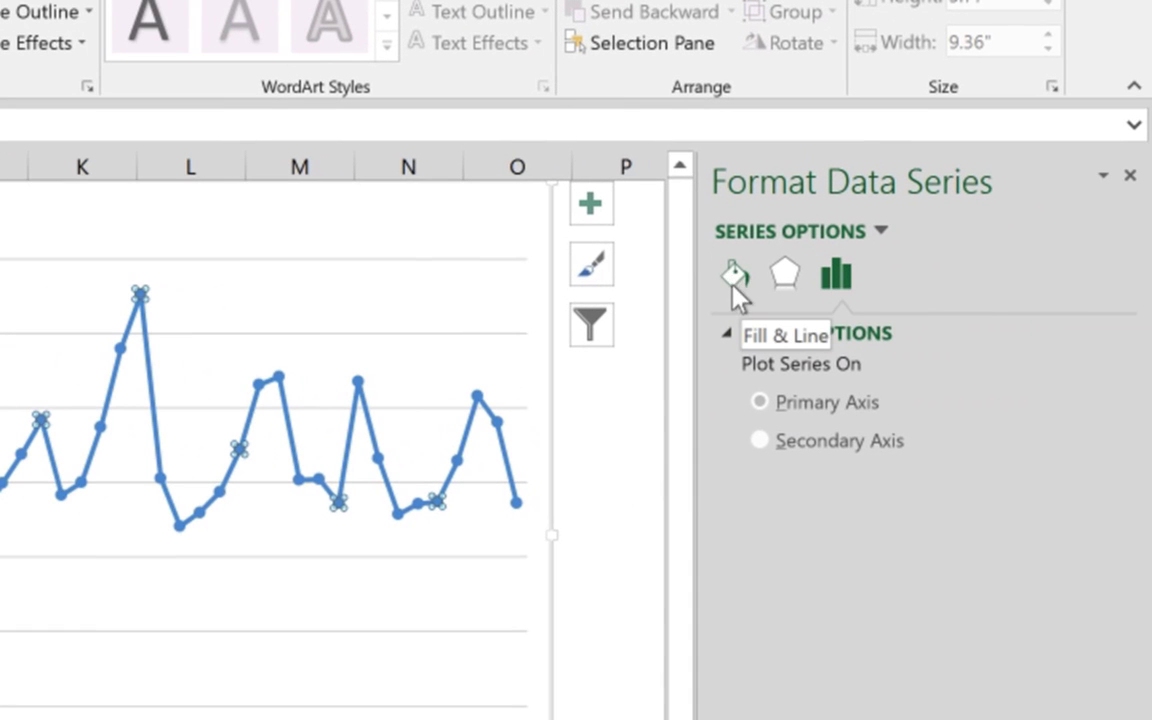
pyautogui.click(735, 276)
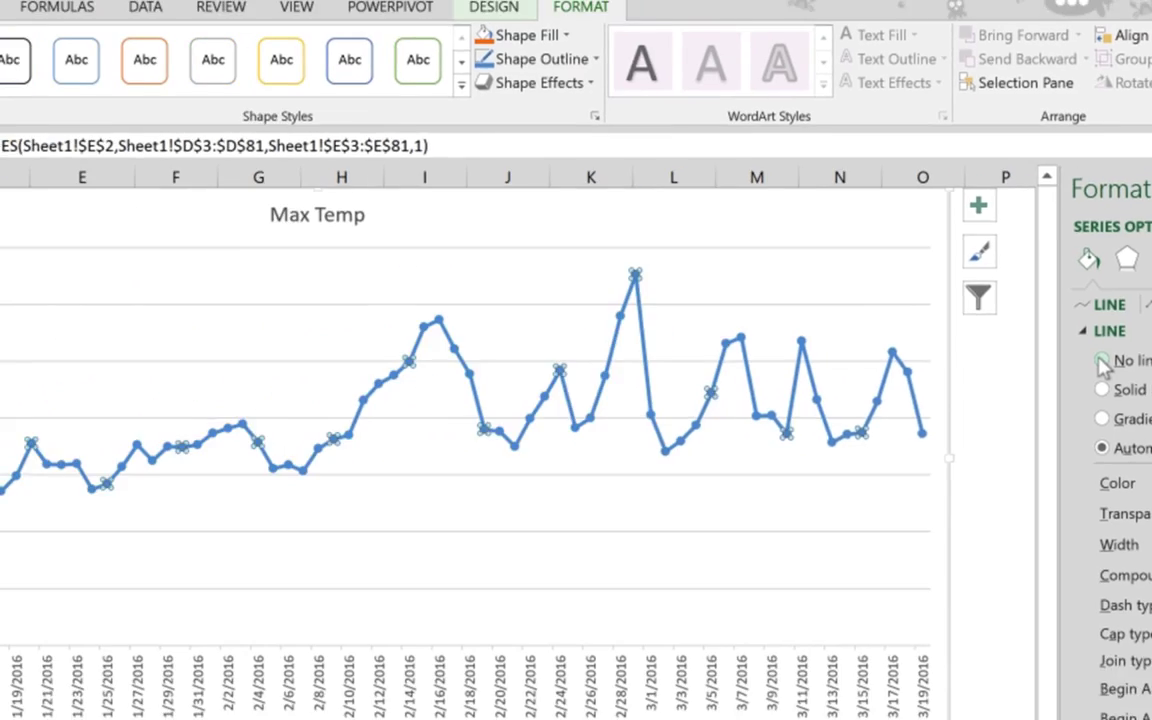
pyautogui.click(752, 408)
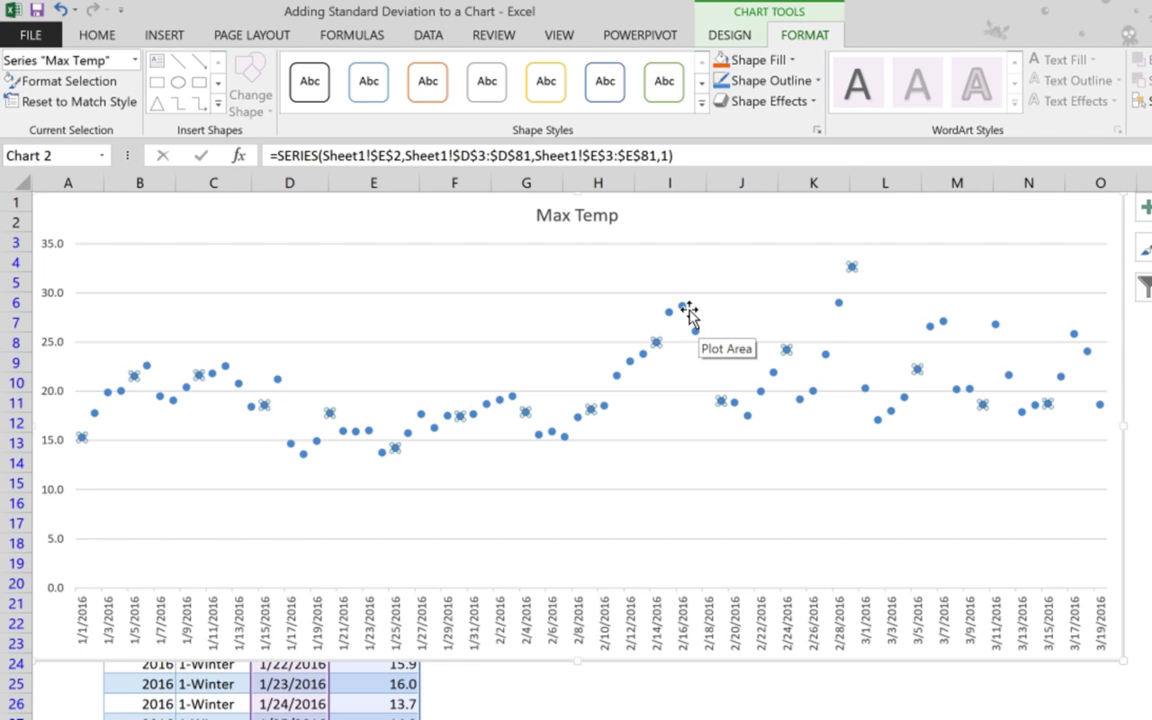
# Select the whole chart and add Standard Deviation error bars from Add Chart Element
pyautogui.moveTo(872, 211); pyautogui.dragTo(882, 224)
pyautogui.click(885, 219)
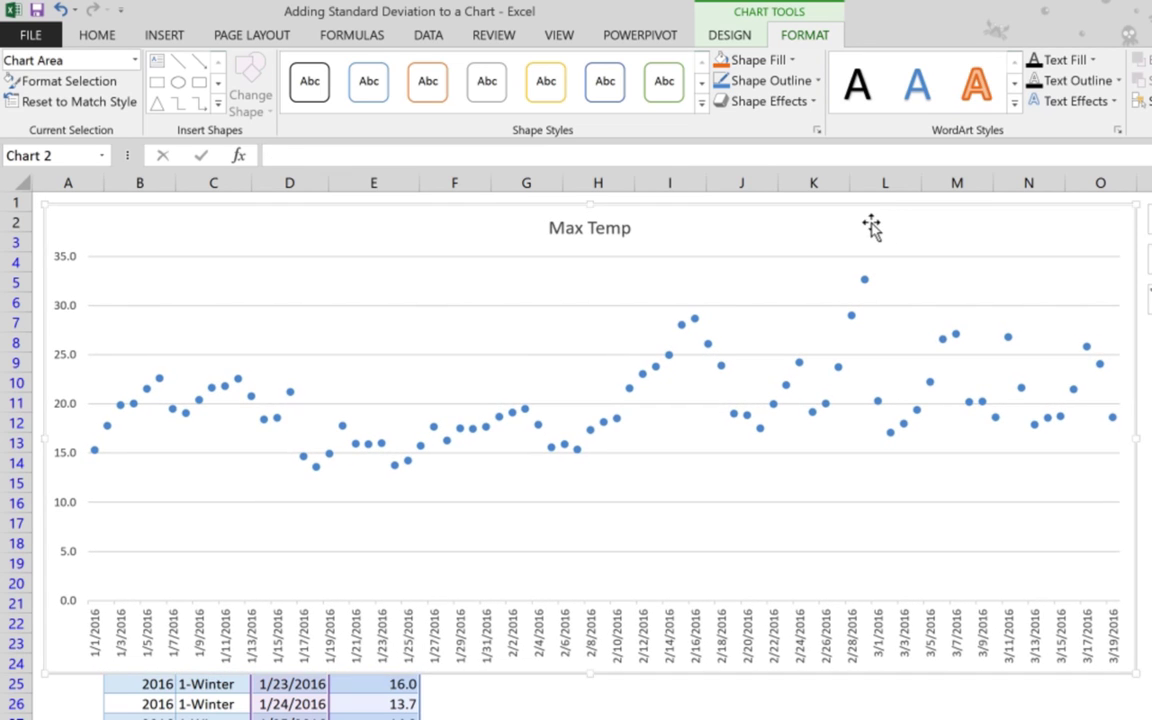
pyautogui.click(735, 33)
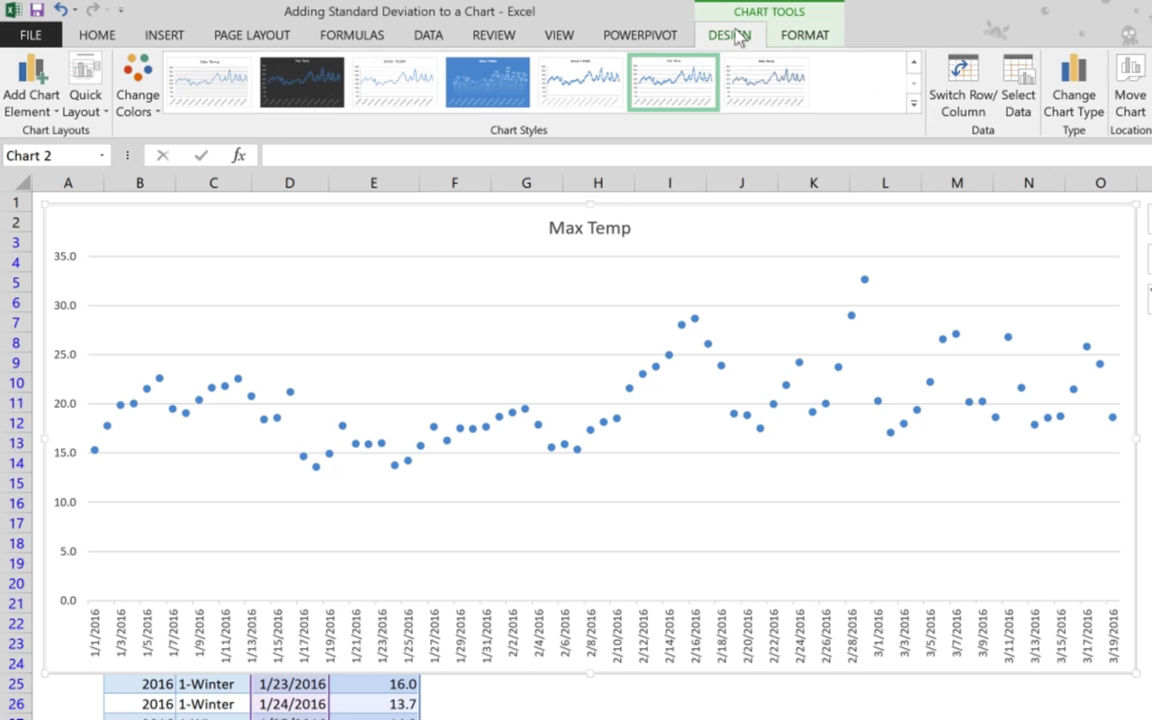
pyautogui.click(38, 103)
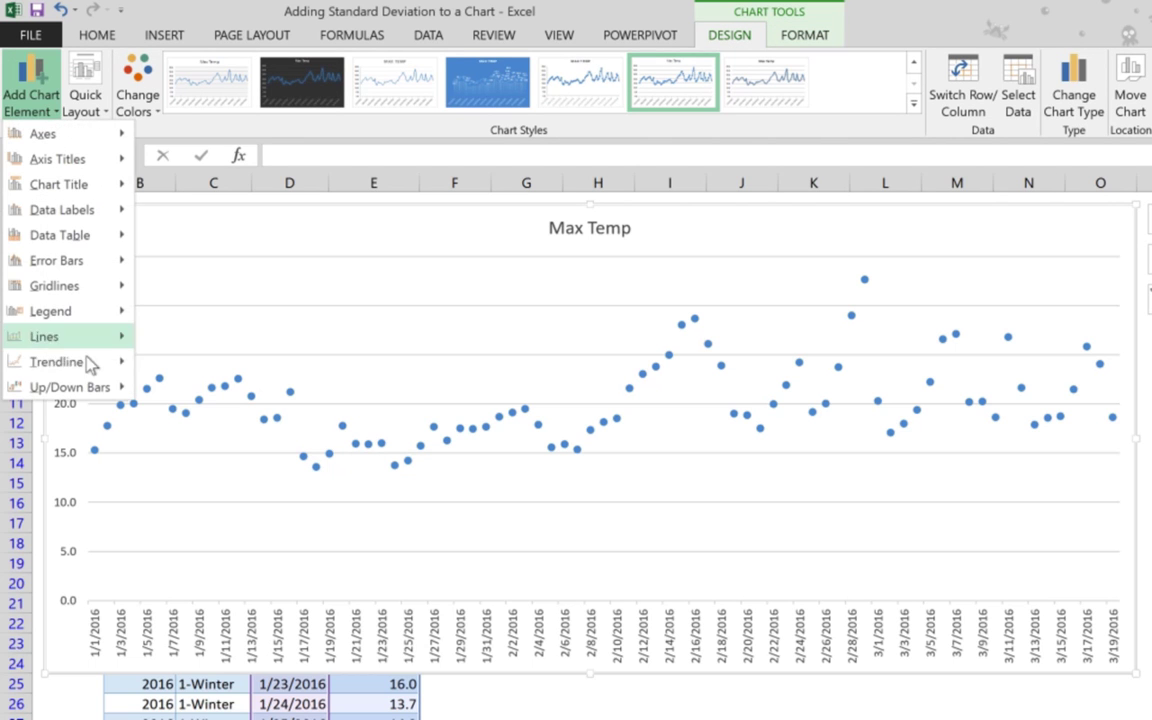
pyautogui.moveTo(44, 260)
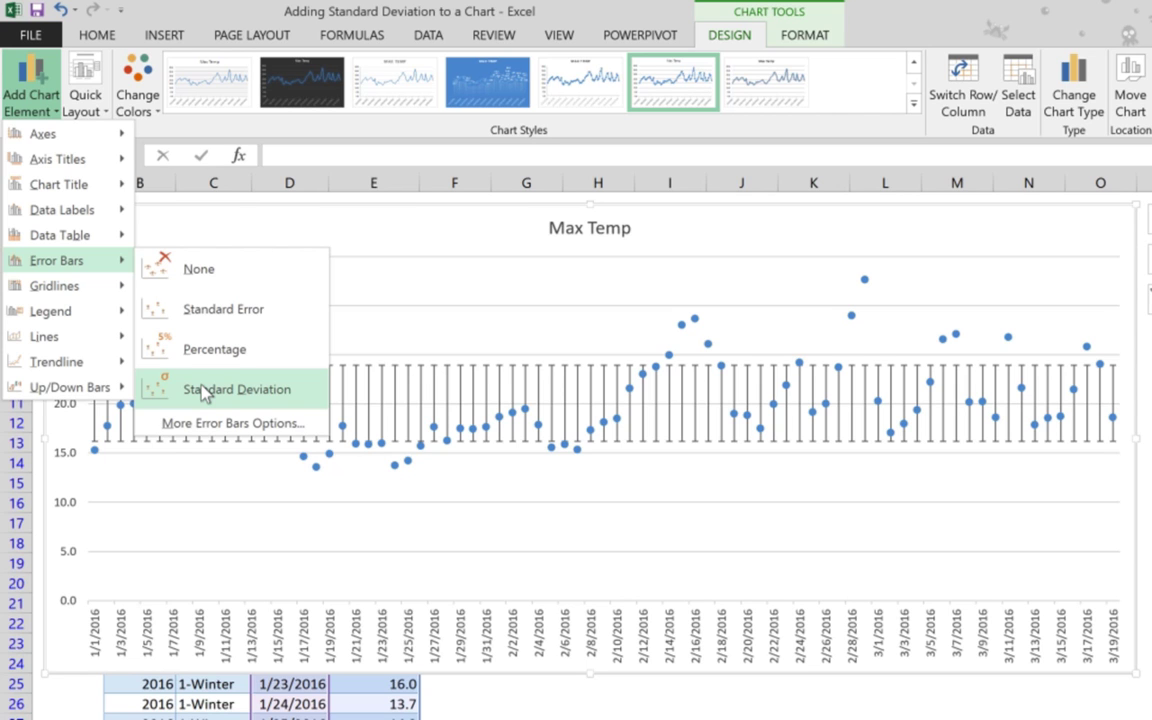
pyautogui.click(204, 391)
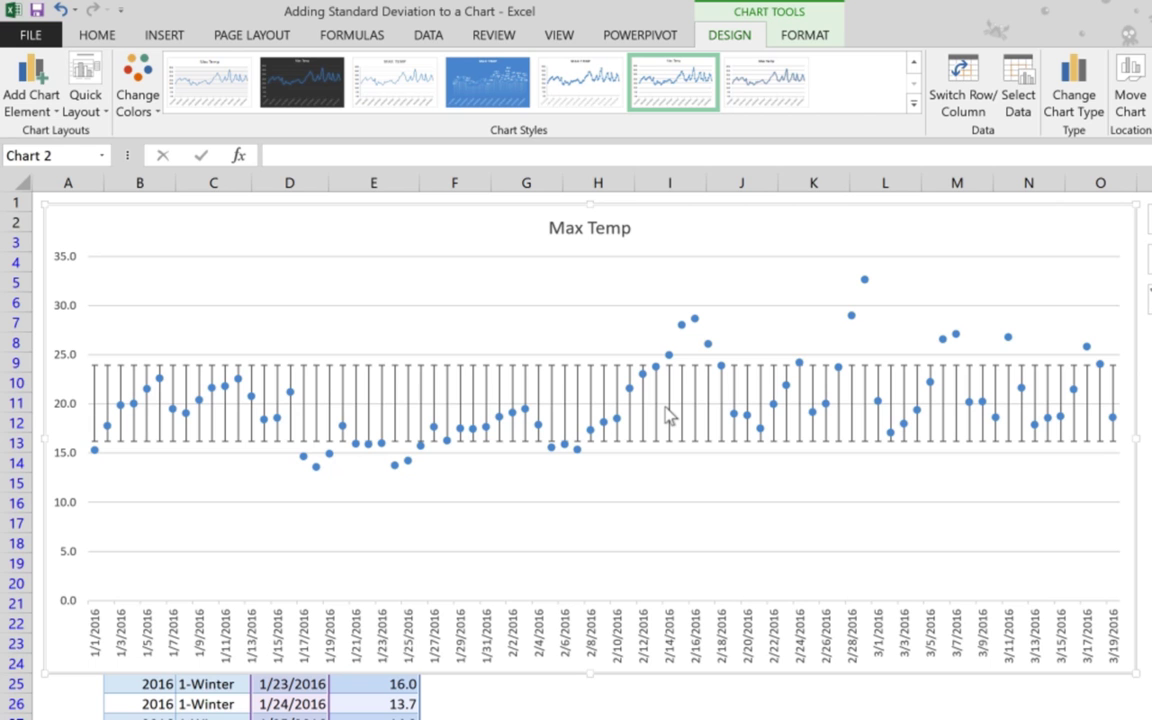
# Select the error bars and raise their solid line width to 9.75 pt
pyautogui.doubleClick(672, 416)
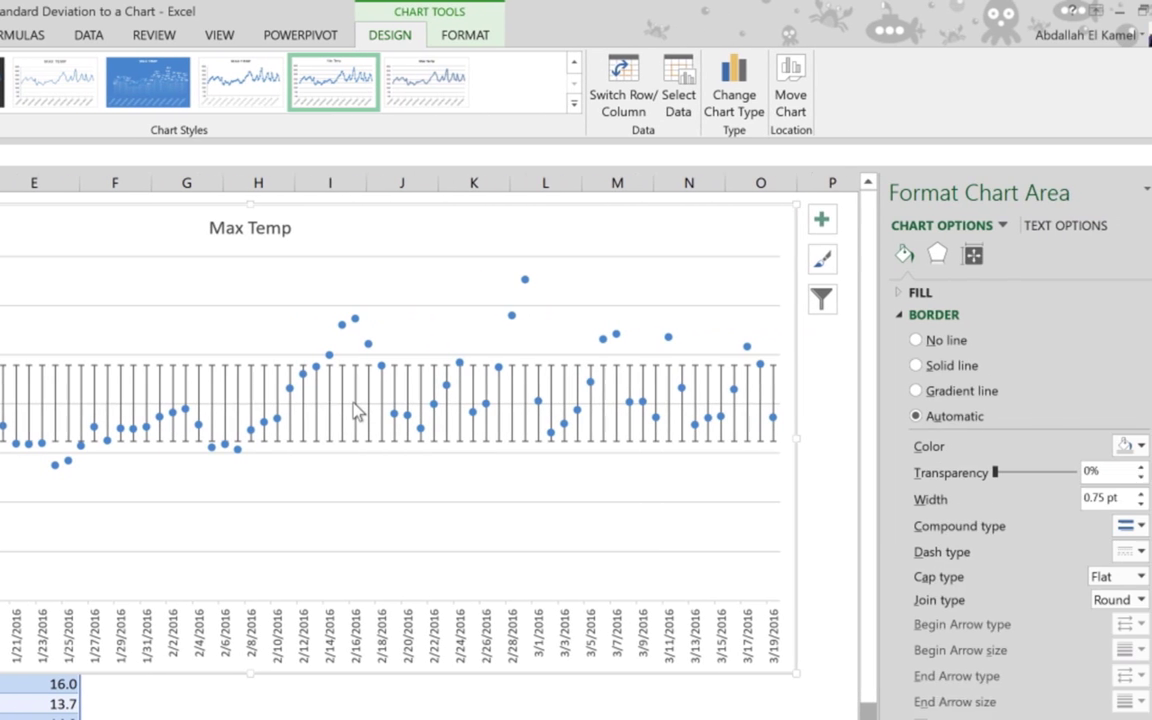
pyautogui.click(357, 413)
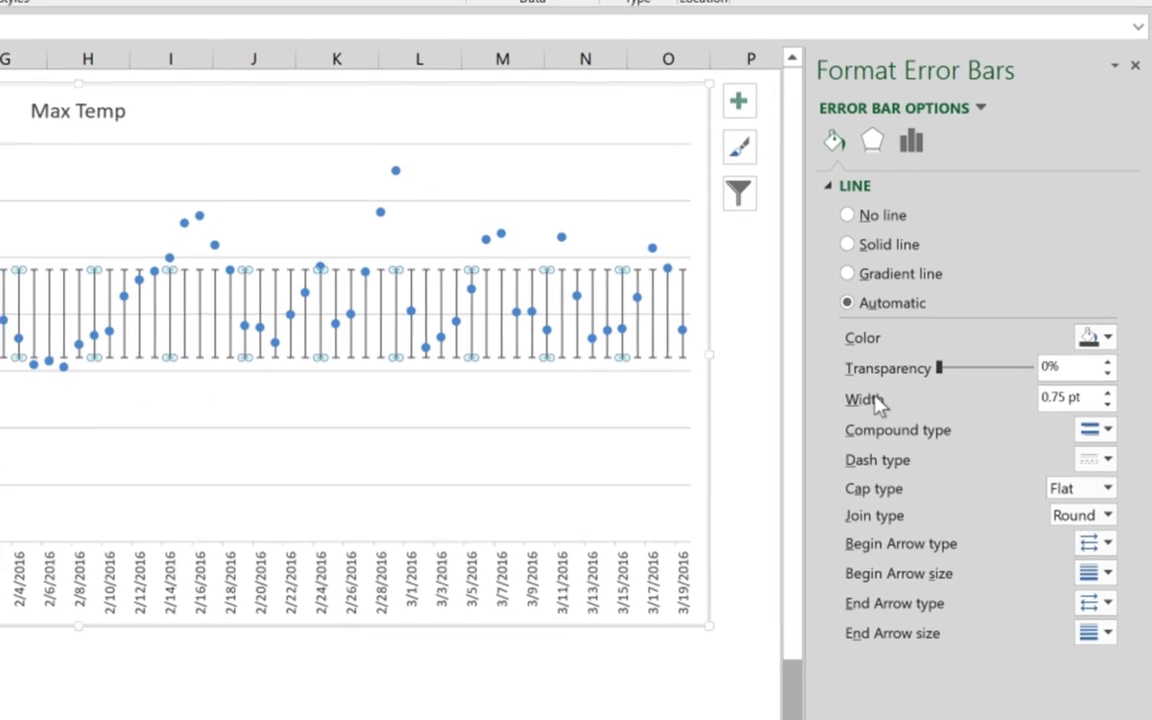
pyautogui.click(1107, 384)
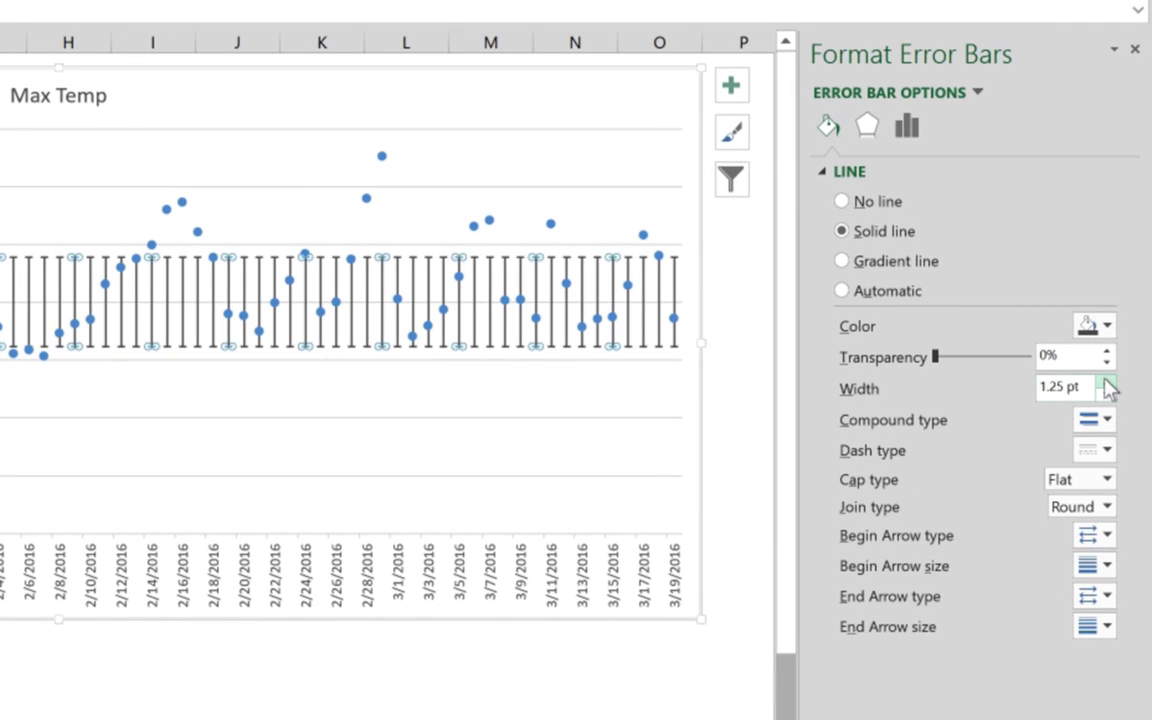
pyautogui.click(1107, 384)
pyautogui.click(1107, 384)
pyautogui.click(1107, 384)
pyautogui.click(1107, 384)
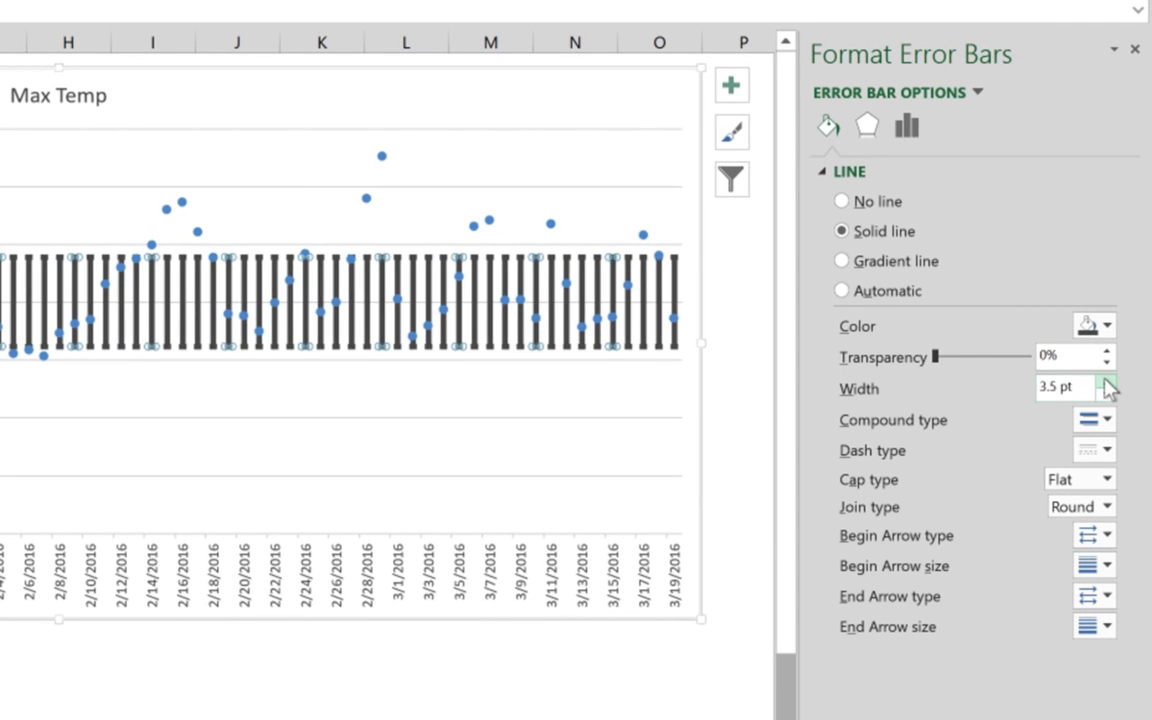
pyautogui.click(1107, 384)
pyautogui.click(1107, 384)
pyautogui.click(1107, 384)
pyautogui.click(1107, 382)
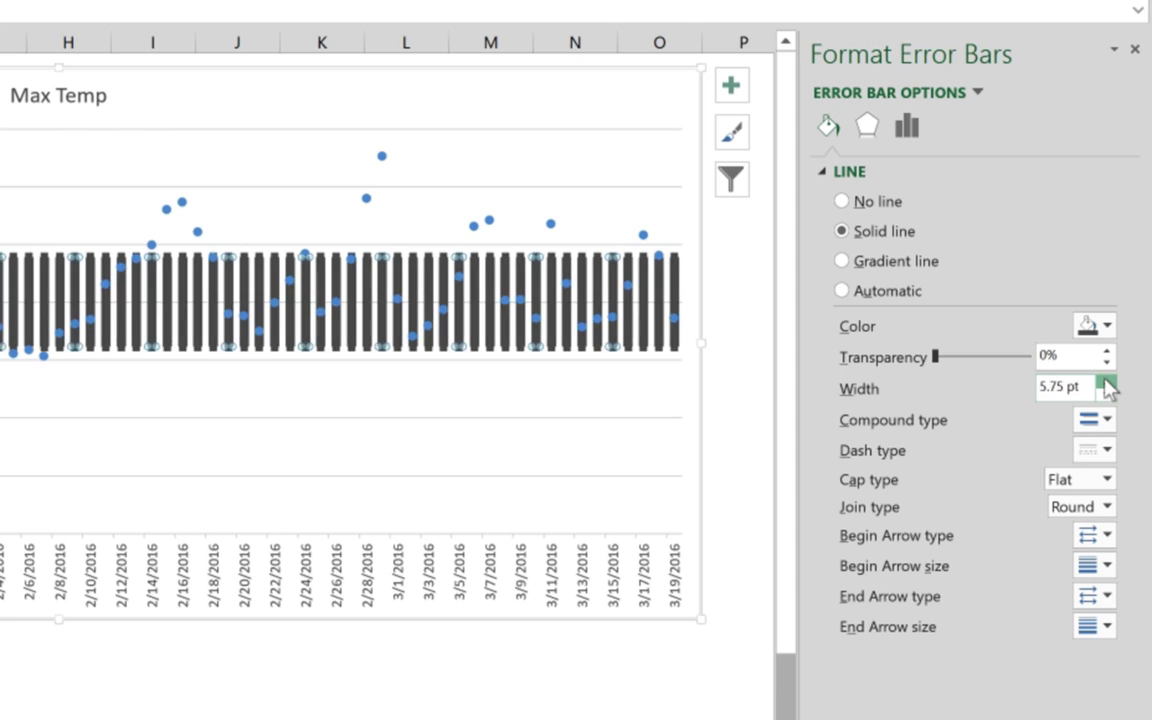
pyautogui.click(1107, 382)
pyautogui.click(1107, 382)
pyautogui.click(1107, 382)
pyautogui.click(1107, 382)
pyautogui.click(1107, 384)
pyautogui.click(1107, 384)
pyautogui.click(1107, 384)
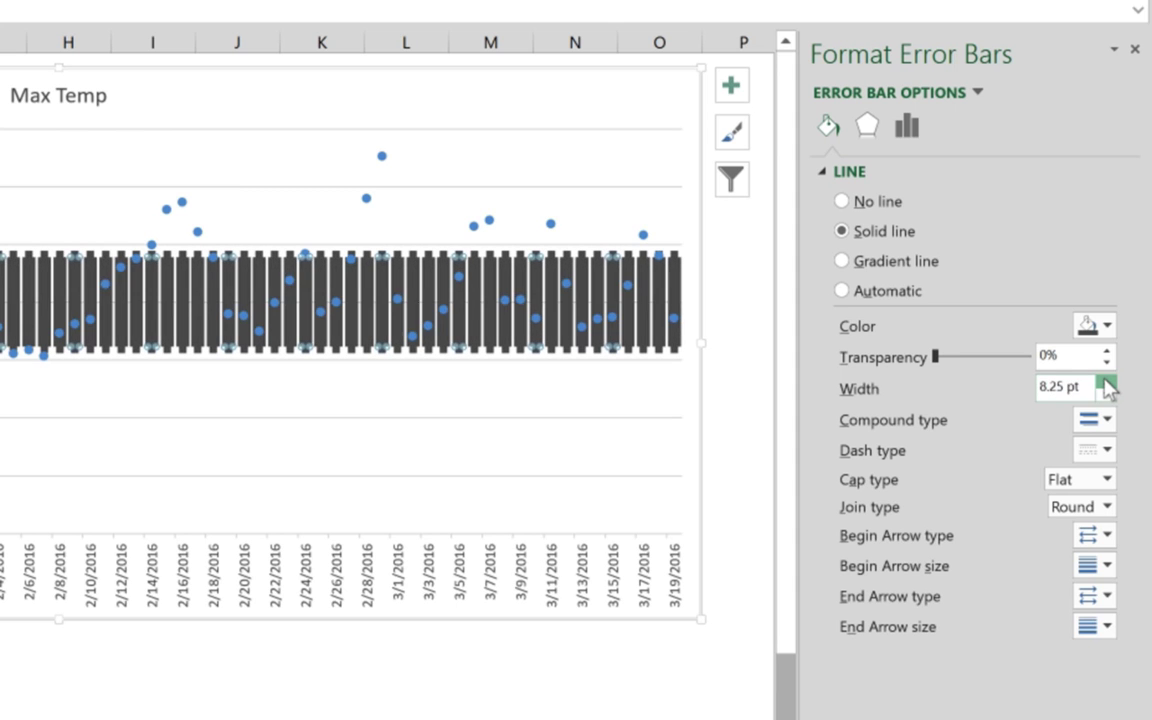
pyautogui.click(1107, 384)
pyautogui.click(1107, 384)
pyautogui.click(1107, 384)
pyautogui.click(1107, 384)
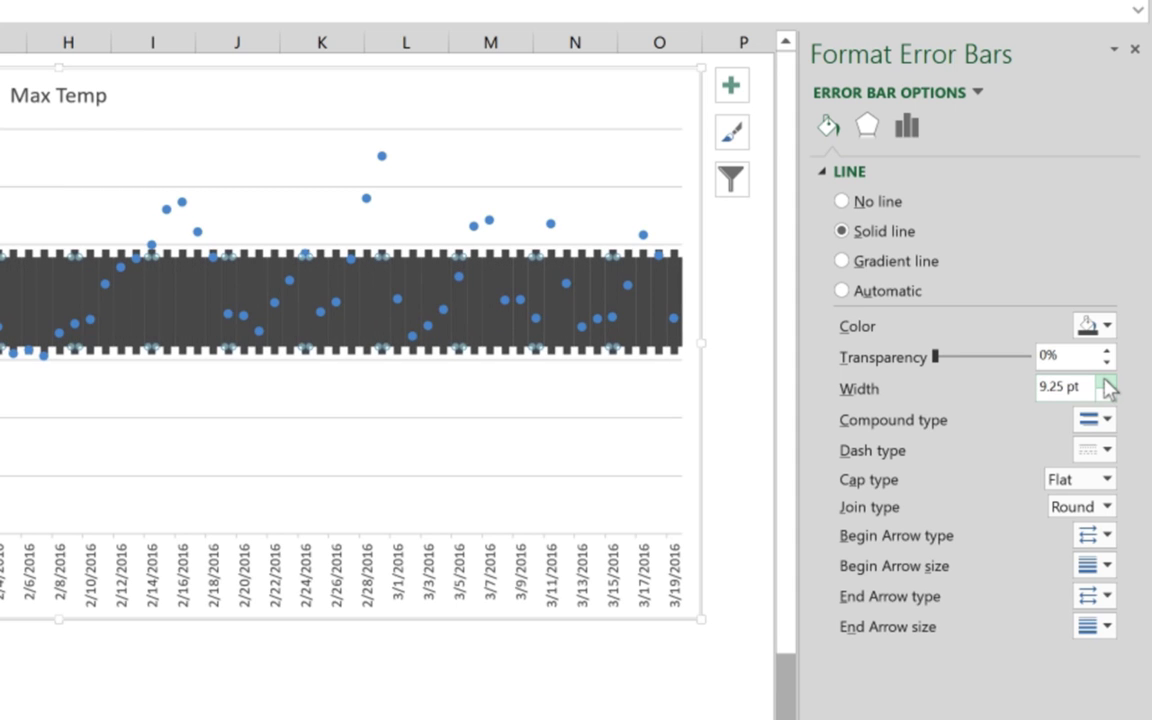
pyautogui.click(1107, 383)
pyautogui.click(1107, 383)
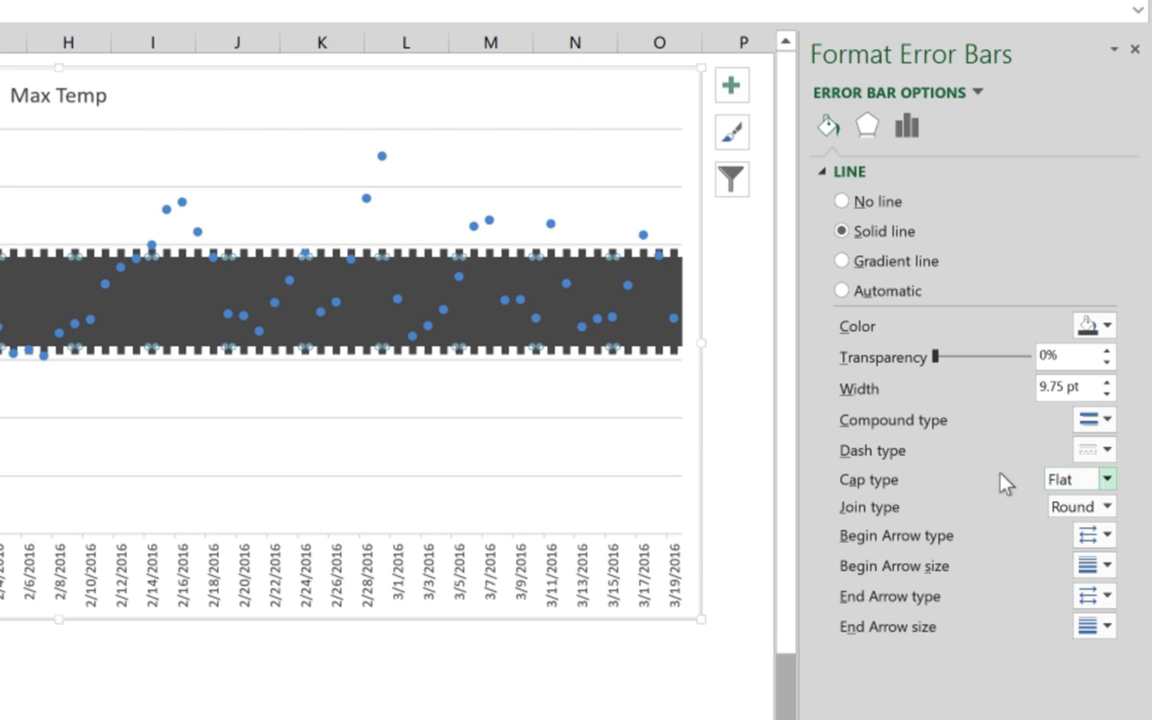
# Set the error bars to Square cap type and White, Background 1, Darker 15% colour
pyautogui.click(1108, 480)
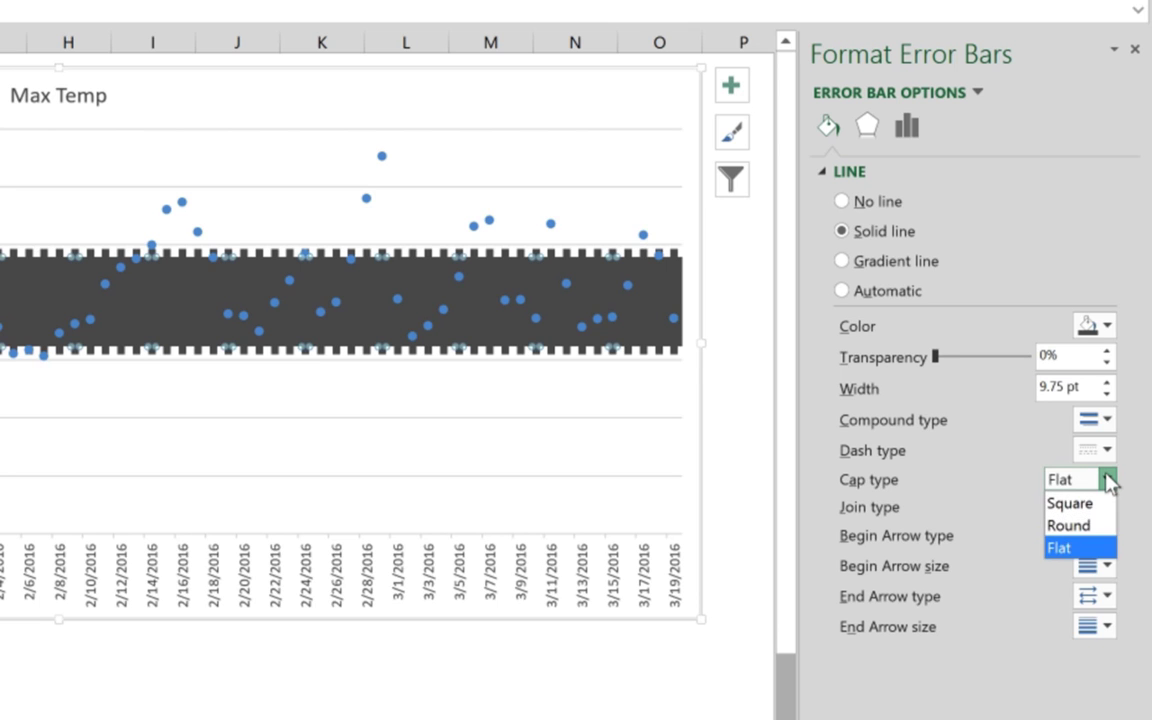
pyautogui.click(1099, 505)
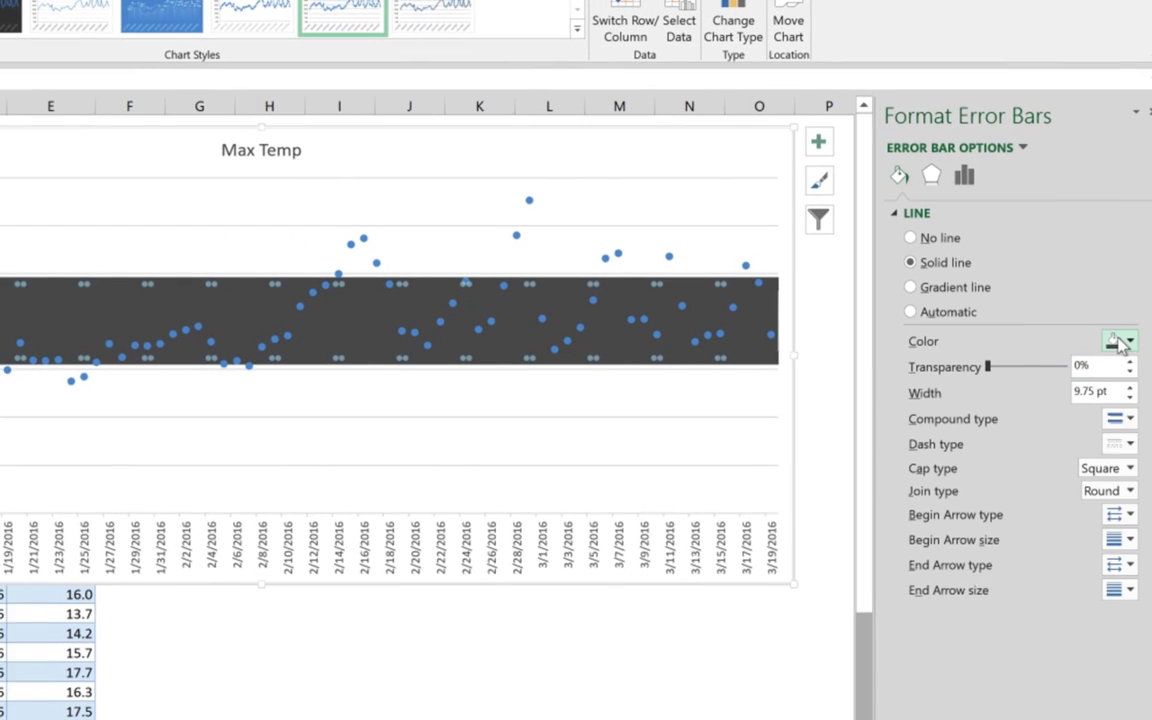
pyautogui.click(1120, 343)
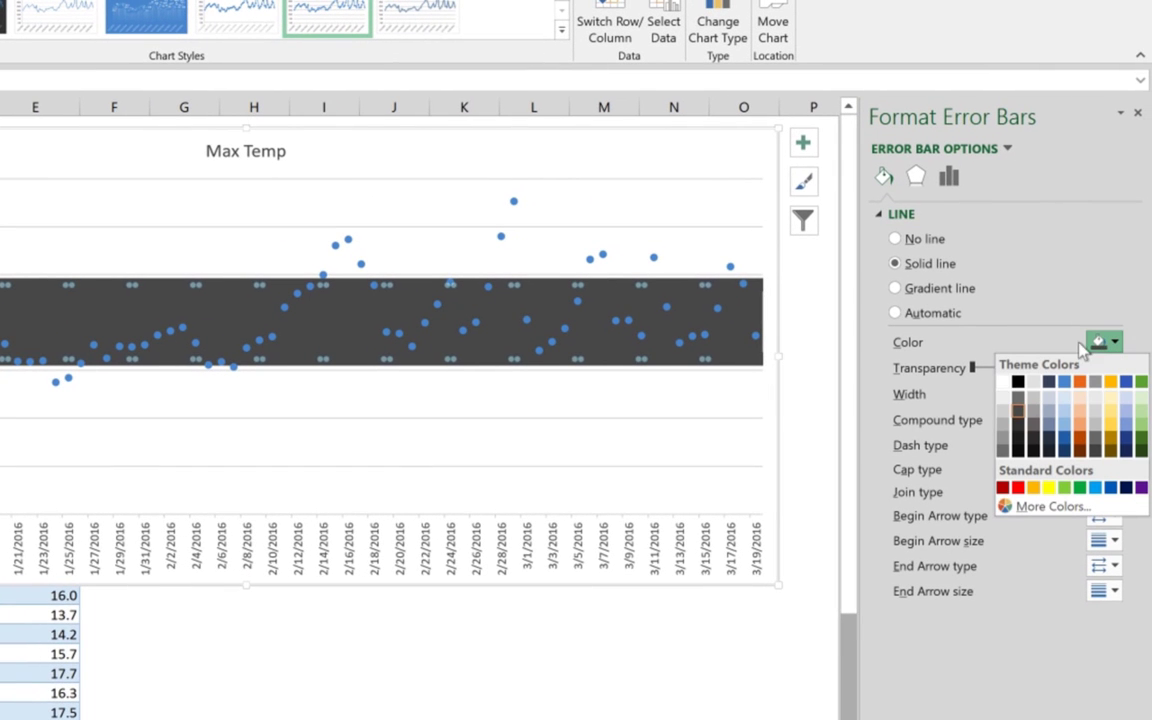
pyautogui.click(1003, 419)
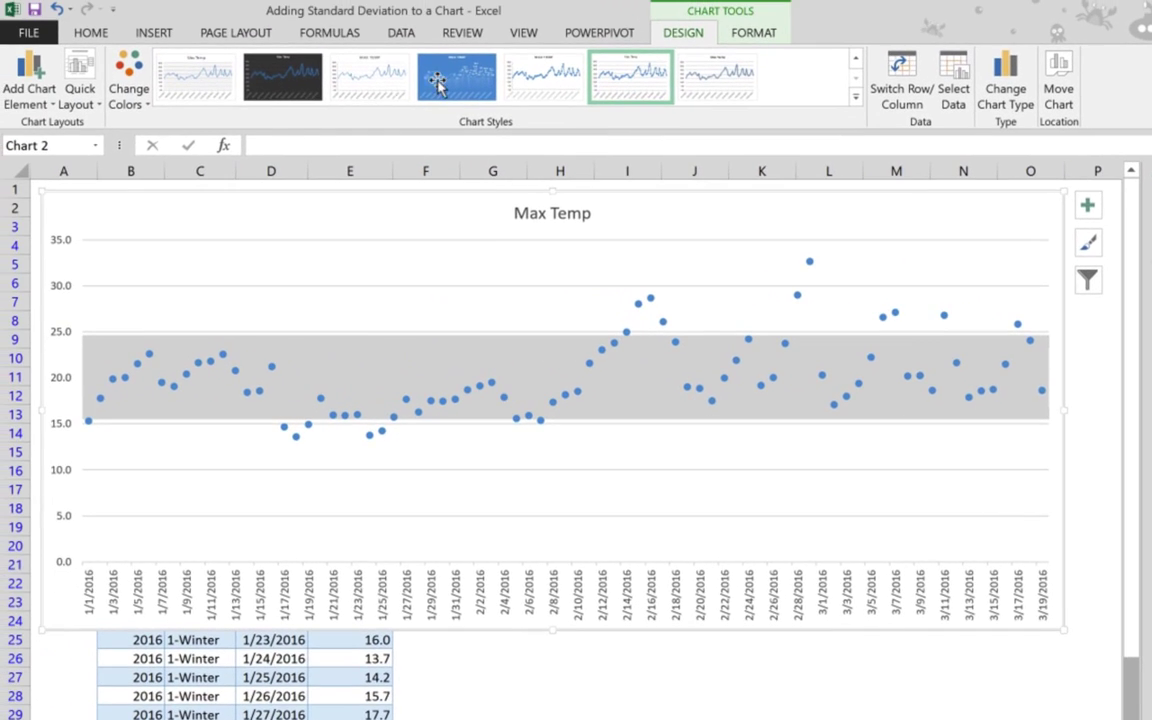
pyautogui.click(305, 51)
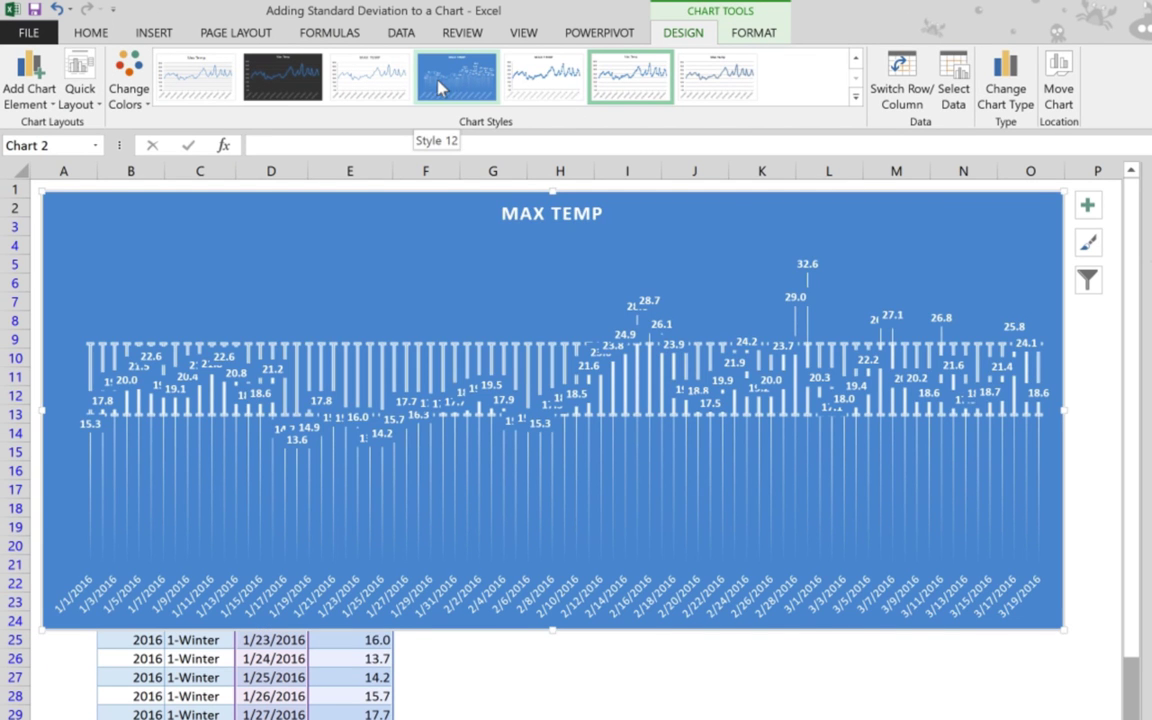